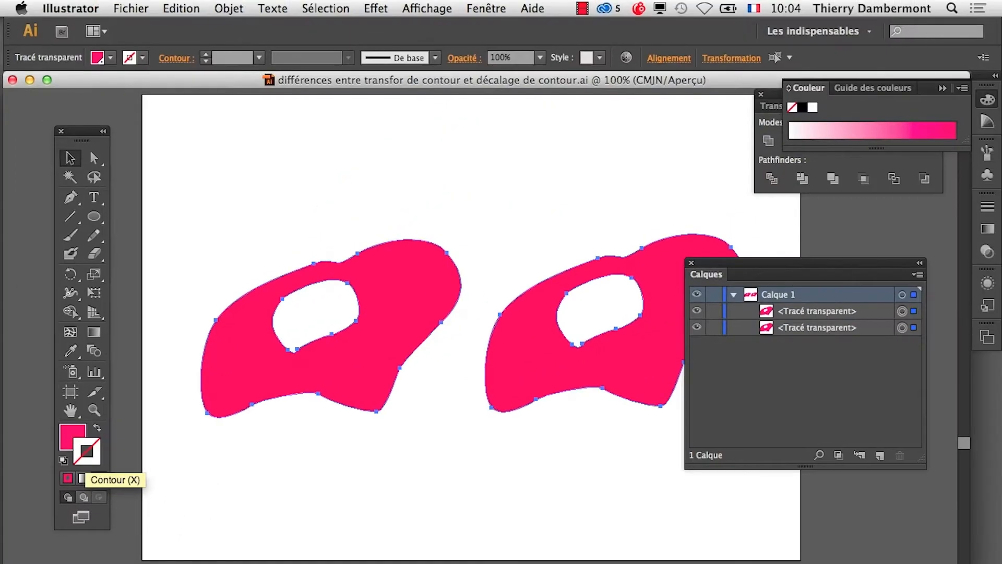
- Enlarge the PANTONE+ Solid Coated library over the artwork and apply PANTONE Black C as the stroke of both shapes
drag(481, 563, 560, 109)
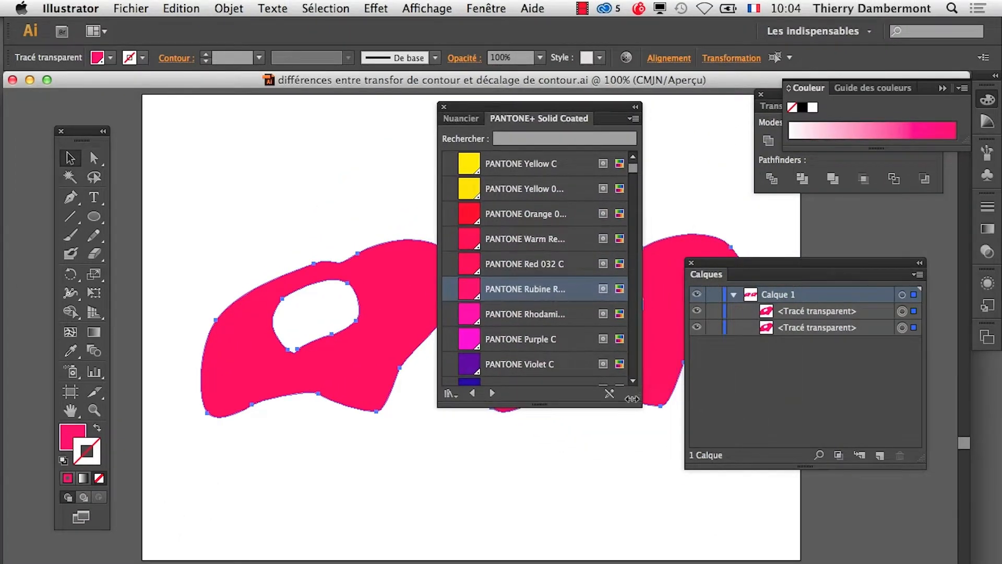
drag(631, 399, 664, 563)
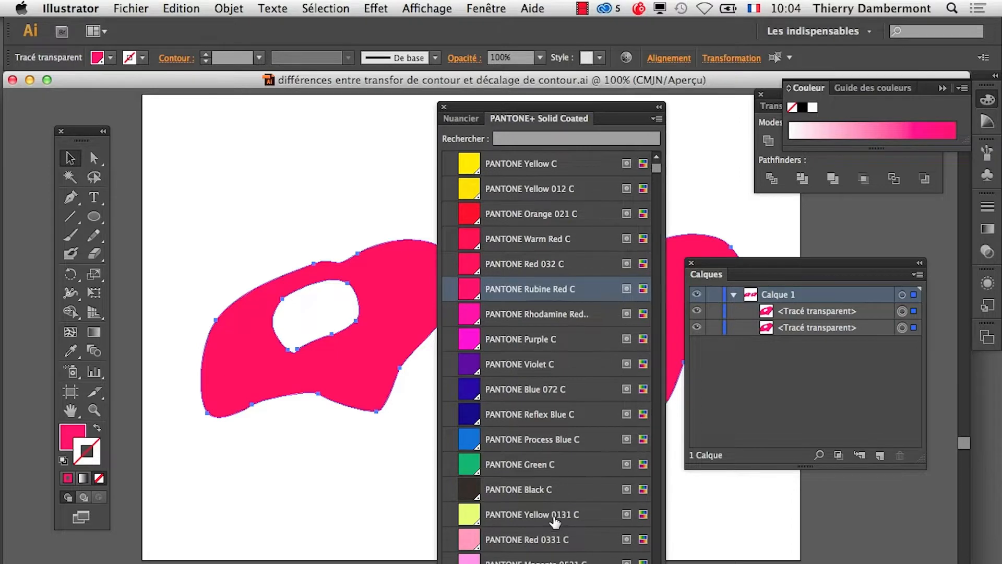
click(550, 513)
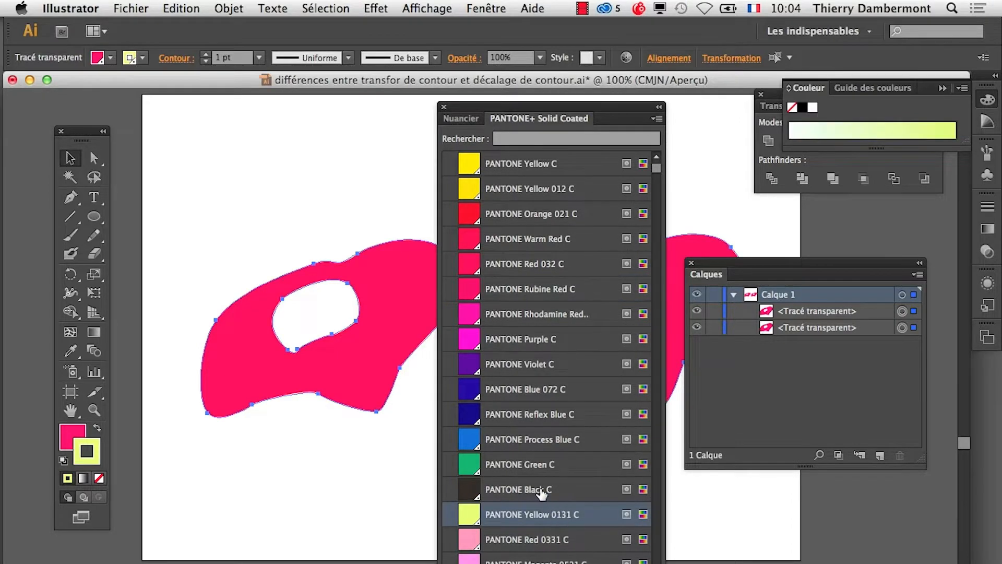
click(541, 493)
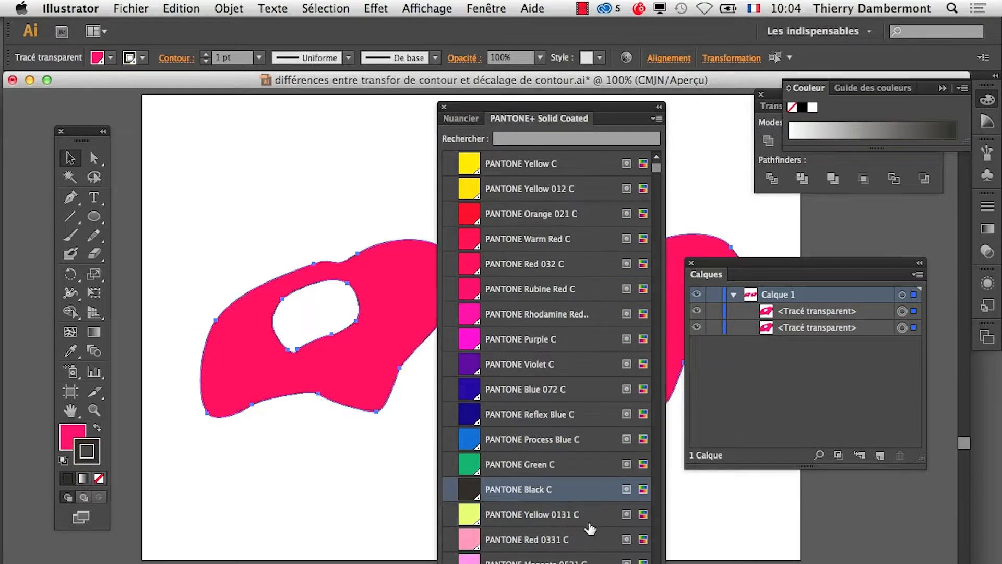
- Increase the stroke weight of both selected shapes to 11 pt
click(209, 55)
click(209, 55)
click(210, 54)
click(210, 54)
click(209, 54)
click(210, 54)
click(210, 55)
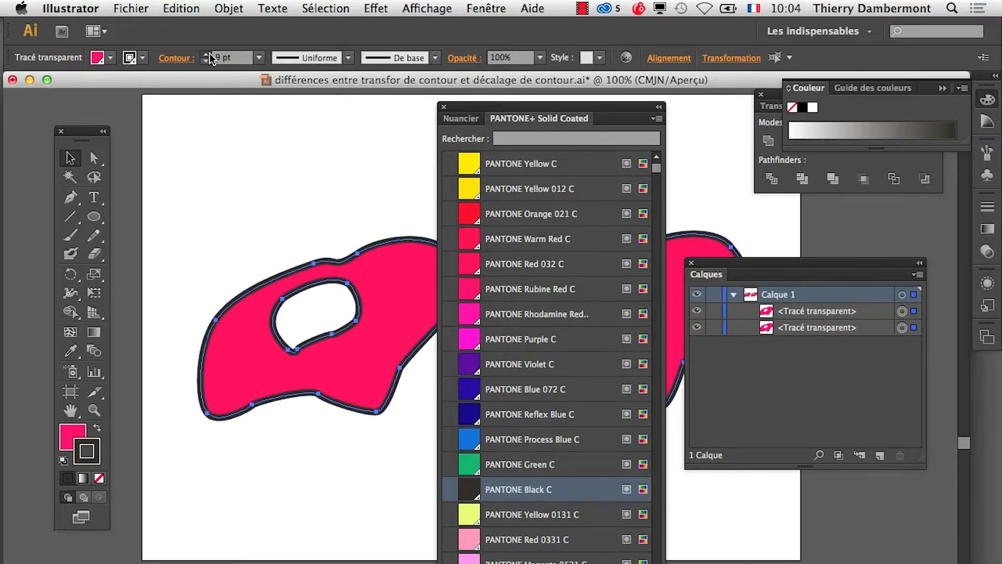
click(209, 54)
click(209, 55)
click(210, 54)
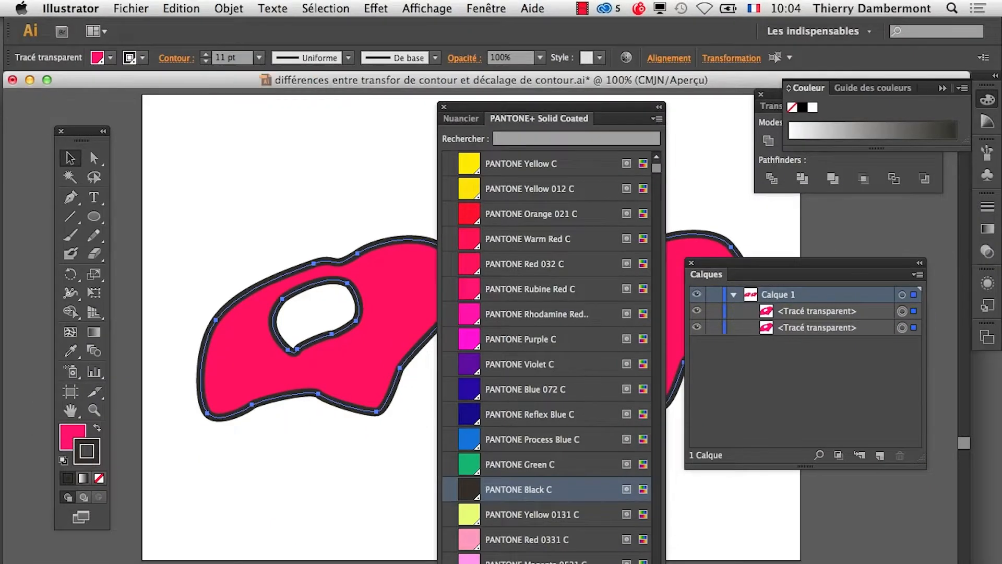
- Recolor the stroke of both shapes with PANTONE 7407 C, then close the swatch library and deselect the artwork
scroll(593, 541, down, 8)
scroll(548, 356, down, 4)
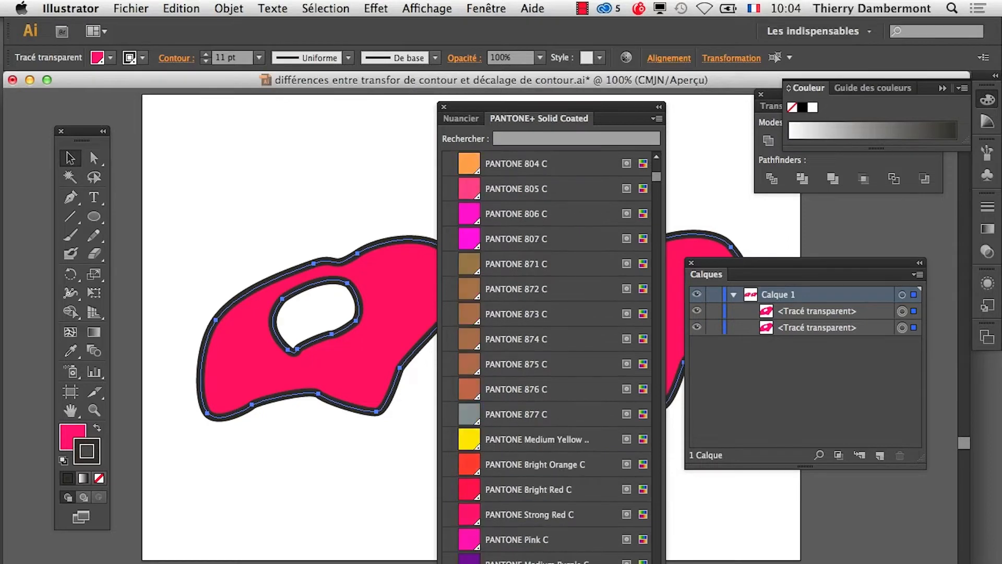
scroll(548, 356, down, 3)
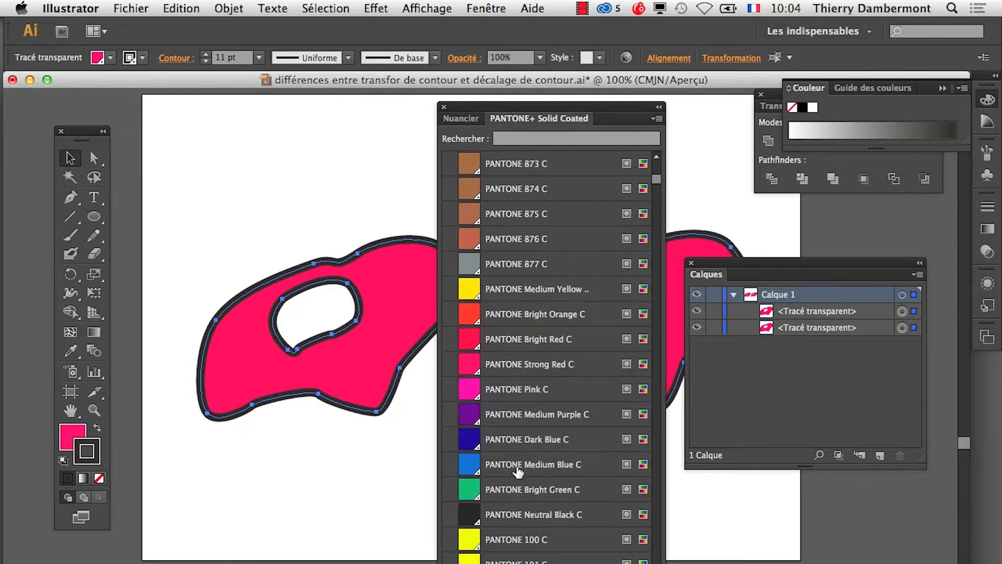
click(517, 468)
scroll(566, 545, down, 7)
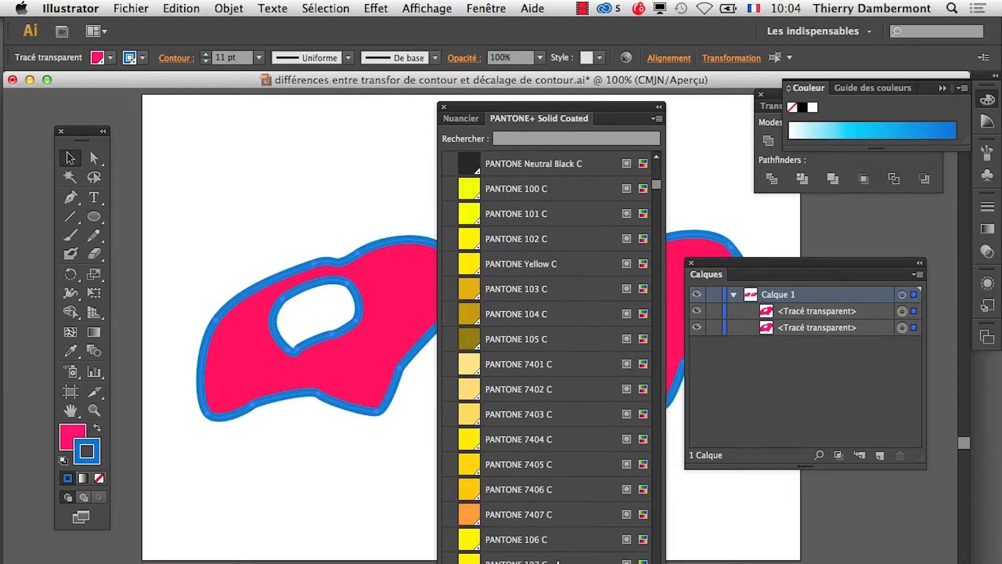
click(536, 516)
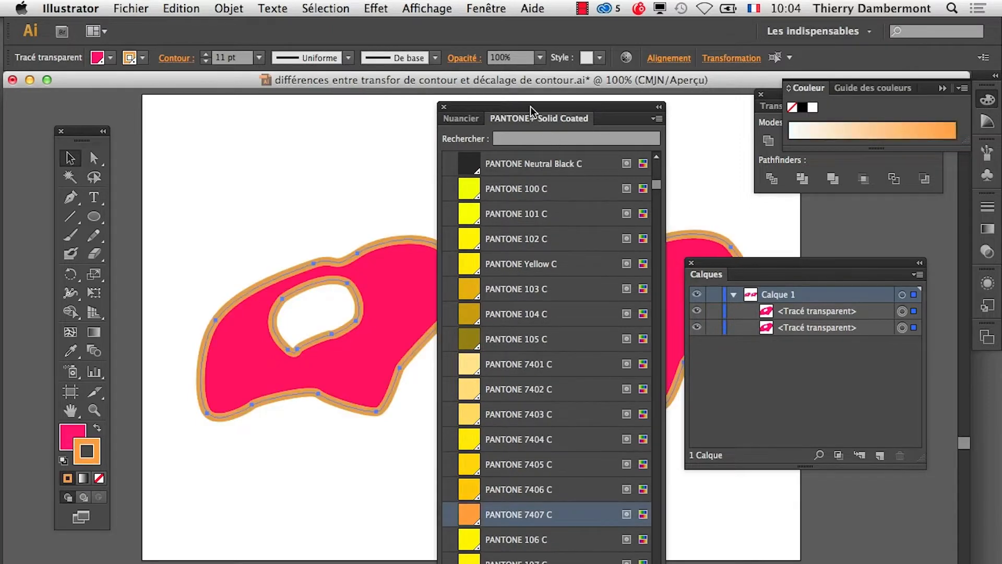
drag(531, 110, 638, 140)
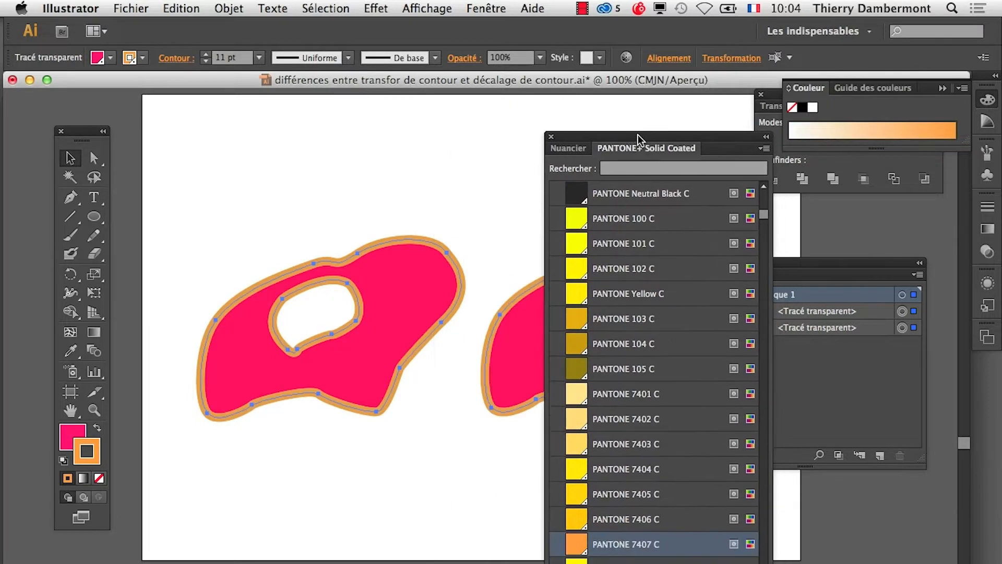
click(553, 139)
click(507, 482)
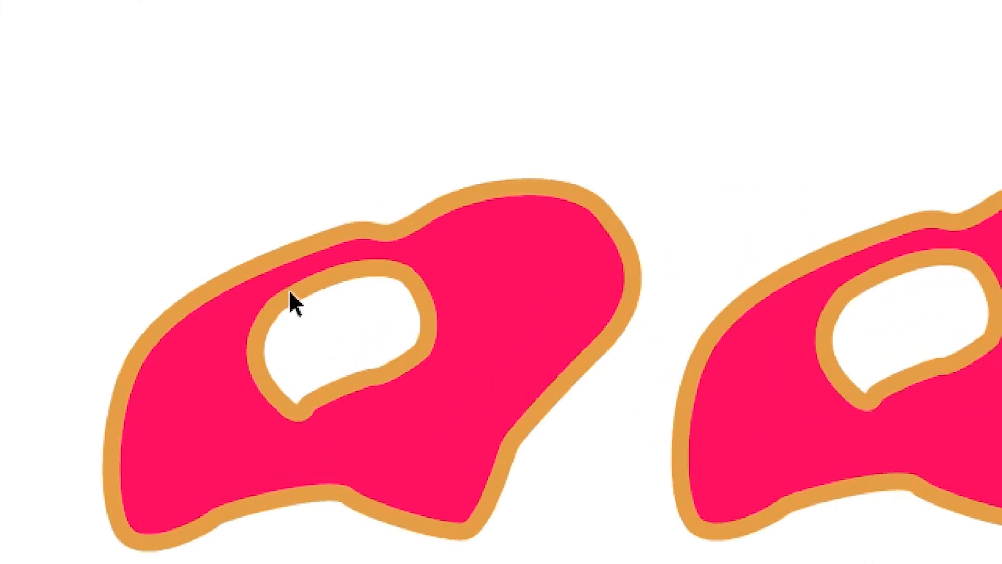
- Select the left shape, collapse Calque 1, and clear the Couleur, Calques and Pathfinder panels away from the artwork
click(294, 303)
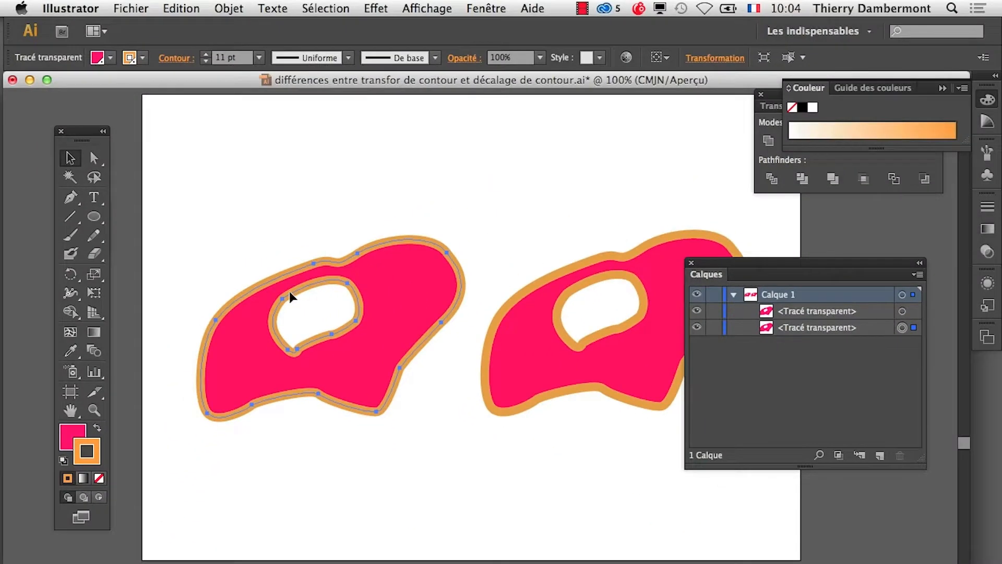
click(734, 295)
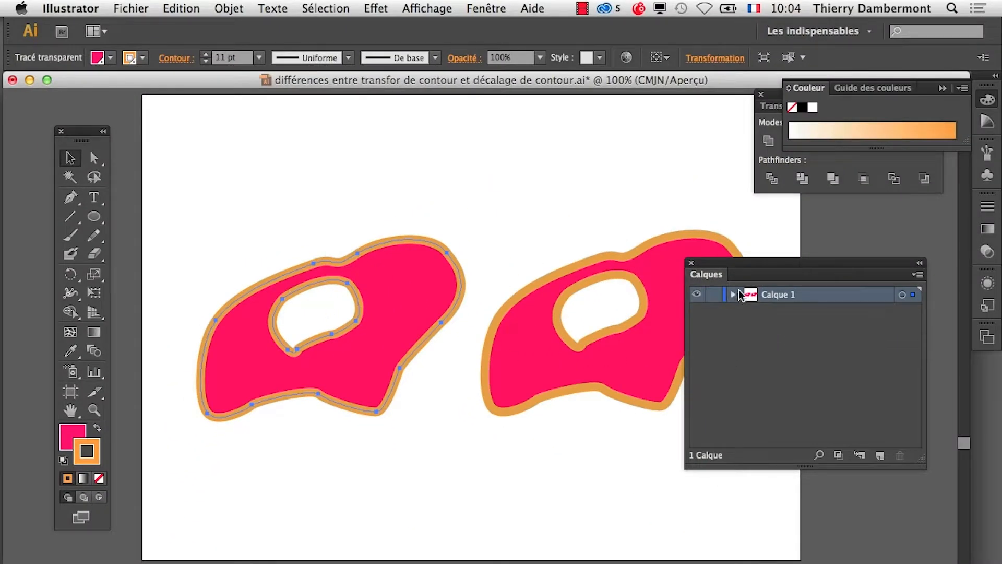
click(944, 88)
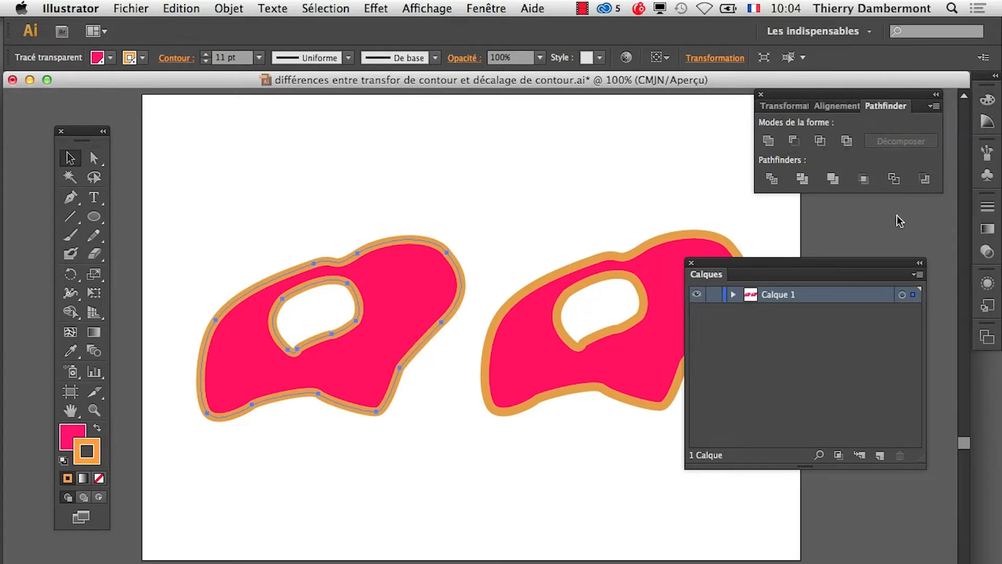
drag(887, 265, 355, 528)
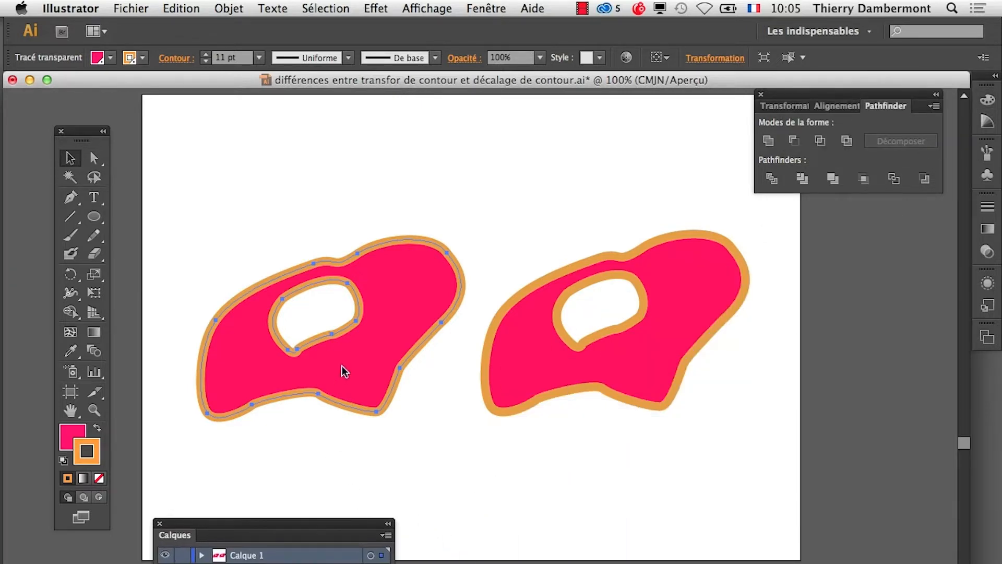
scroll(347, 360, up, 1)
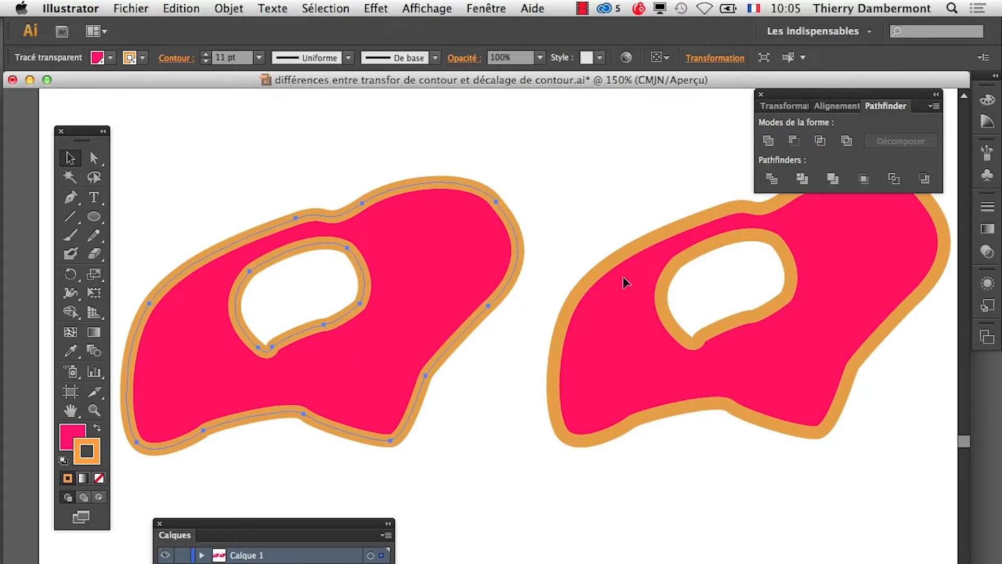
click(761, 96)
- Display the Aspect panel as a separate floating panel between the two shapes and enlarge it
click(496, 9)
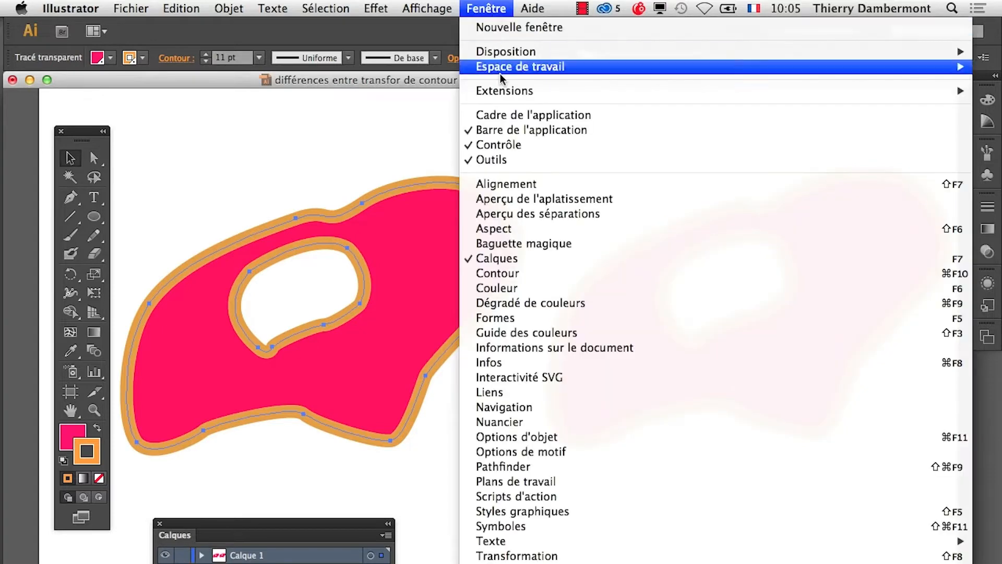
click(531, 228)
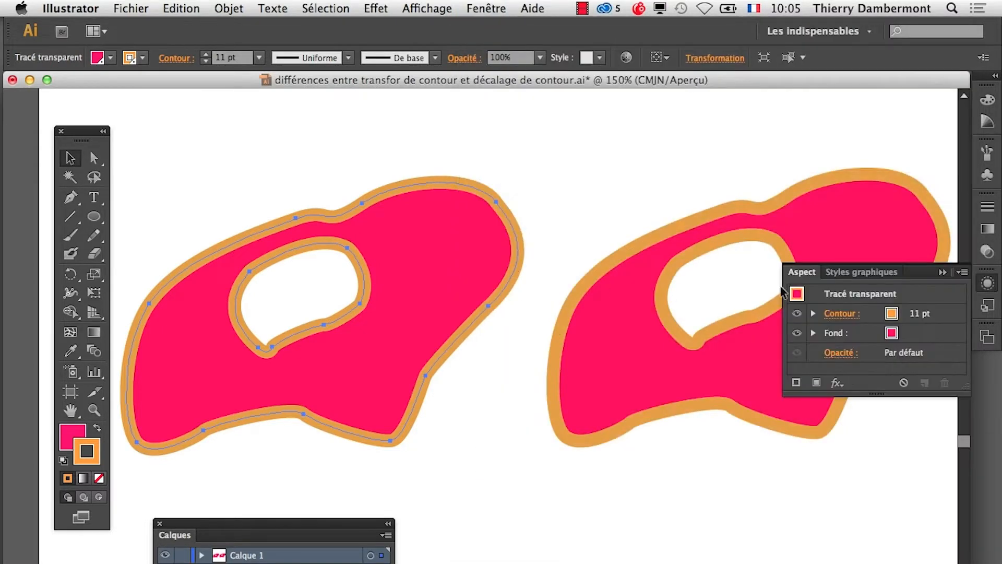
drag(807, 278, 566, 158)
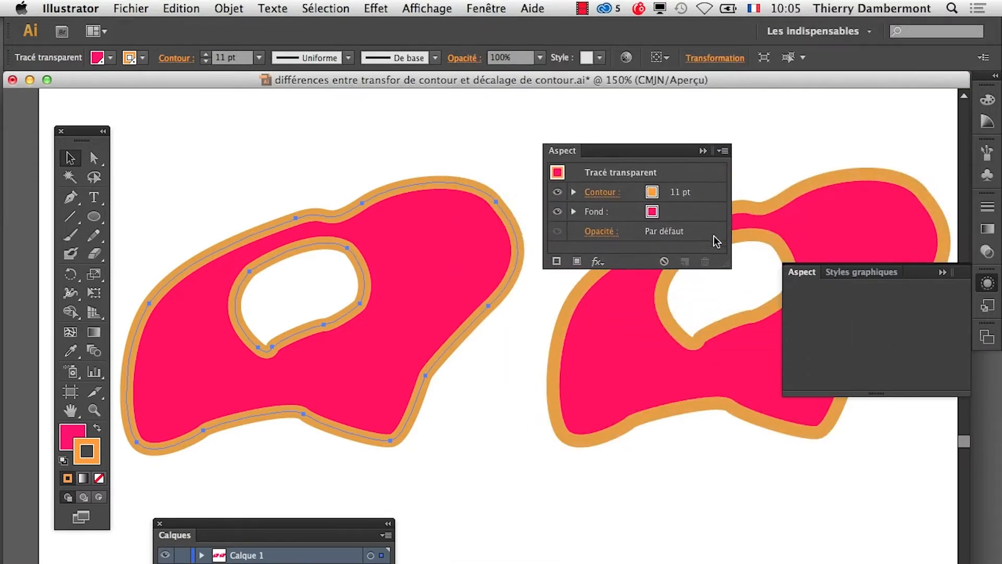
click(943, 273)
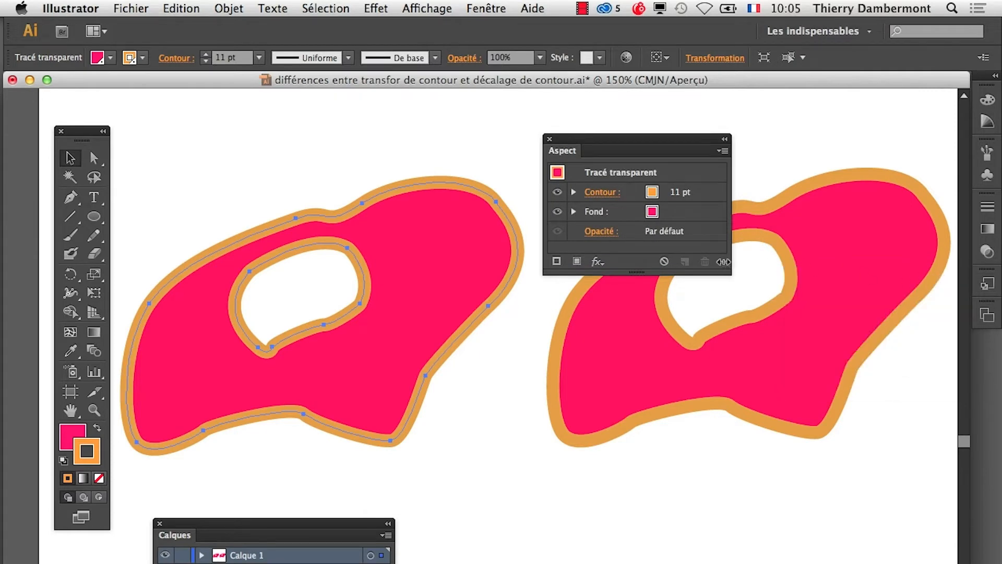
drag(724, 262, 837, 375)
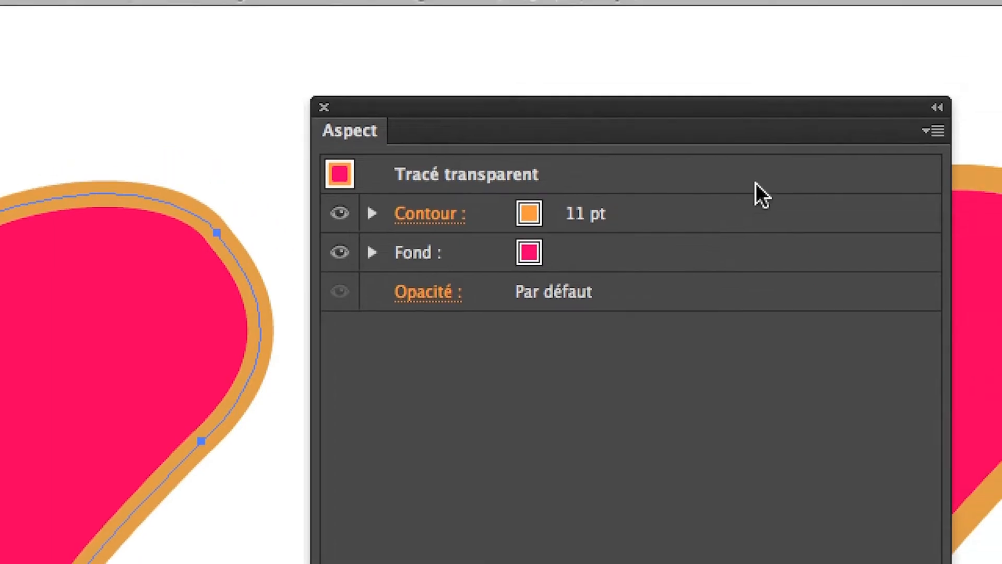
- Target the left shape's Contour attribute and start a Transformation effect on it with the preview enabled
click(752, 194)
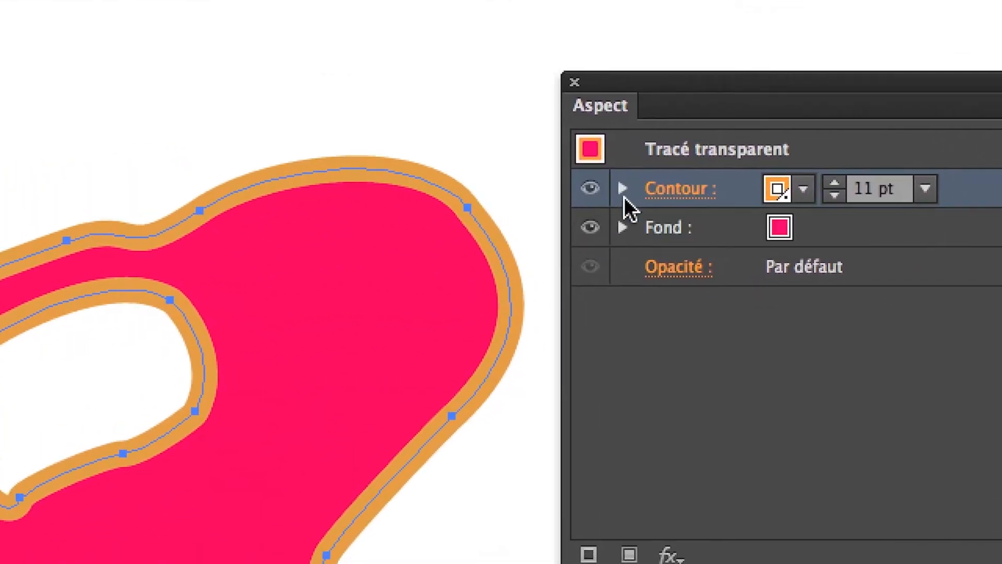
click(632, 198)
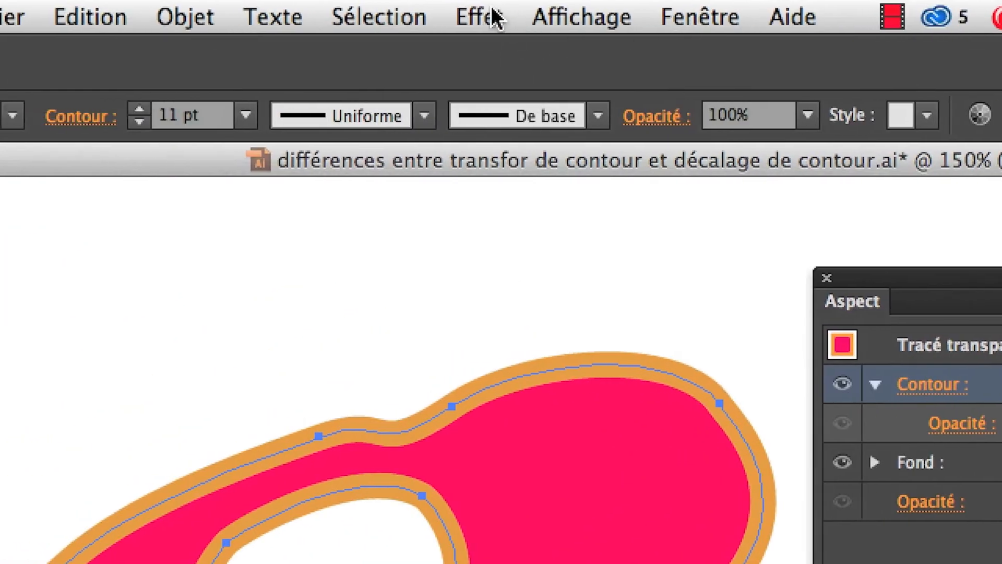
click(459, 17)
mouse_move(749, 97)
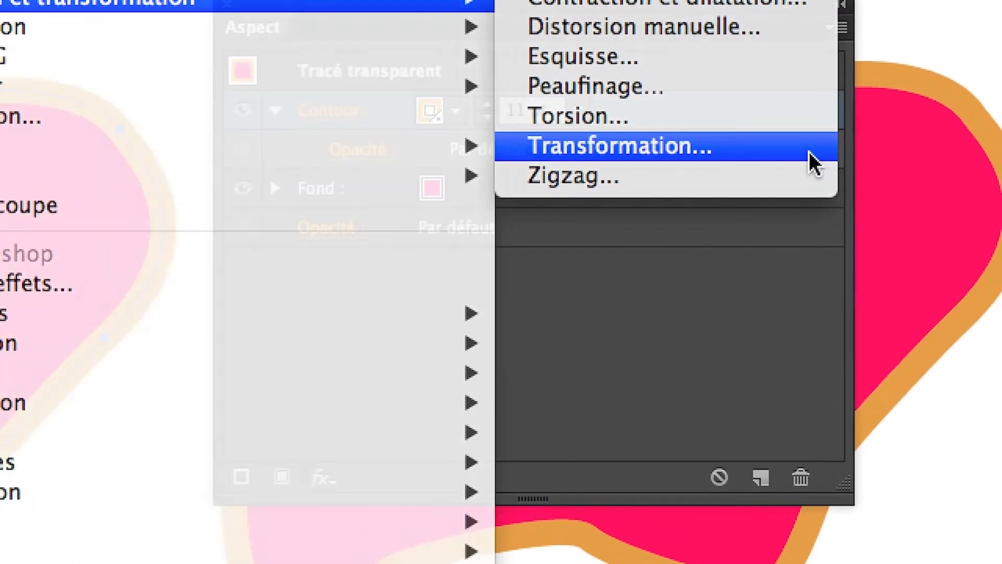
click(810, 158)
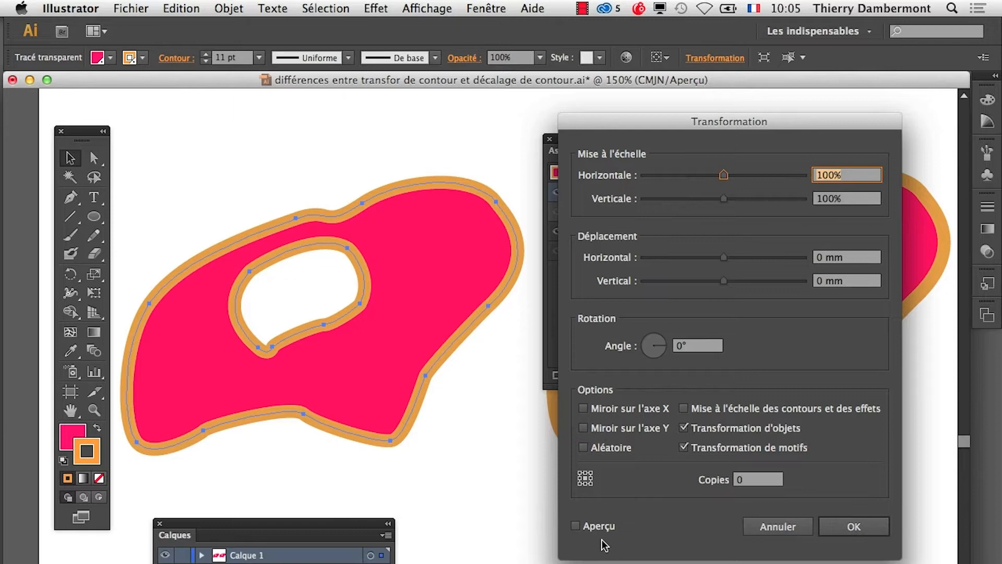
click(576, 526)
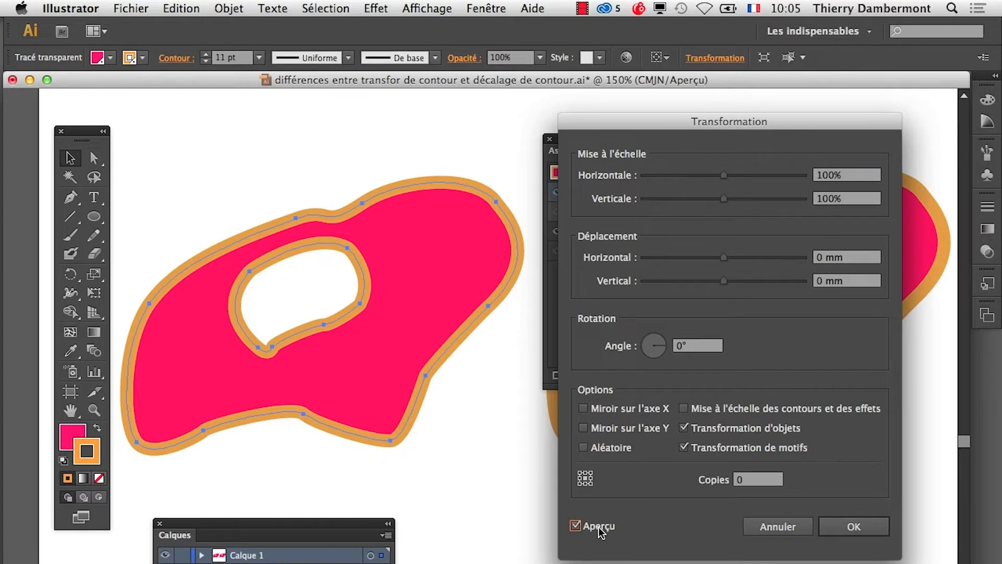
- Scale the left shape's stroke to 110% horizontally and 110% vertically and apply the Transformation effect
click(731, 176)
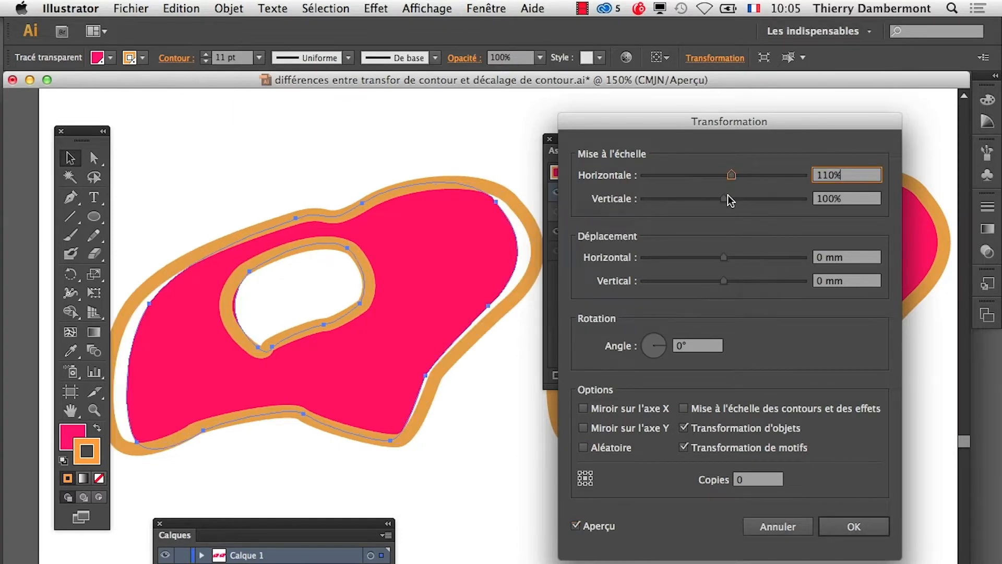
click(732, 198)
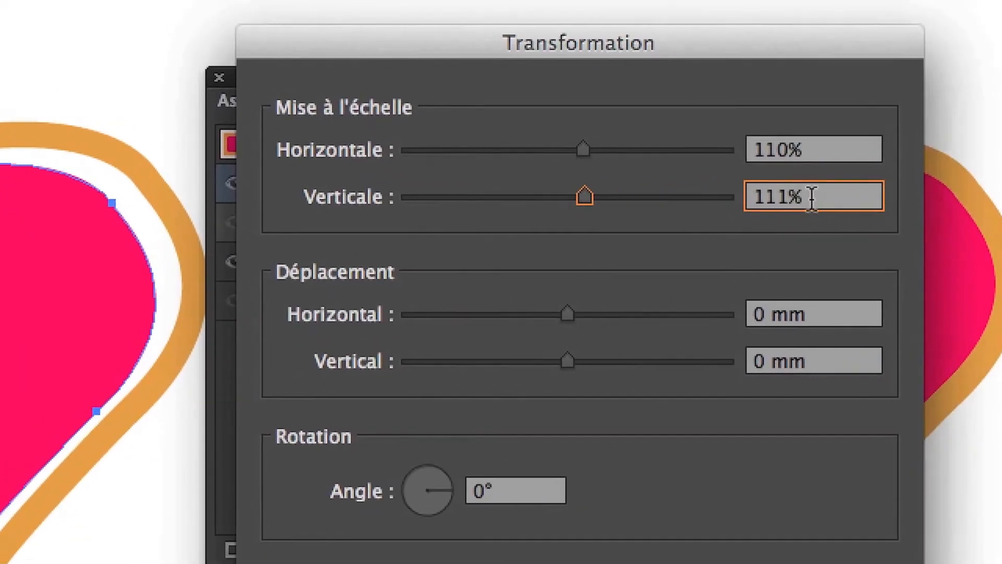
drag(813, 199, 723, 201)
text(110)
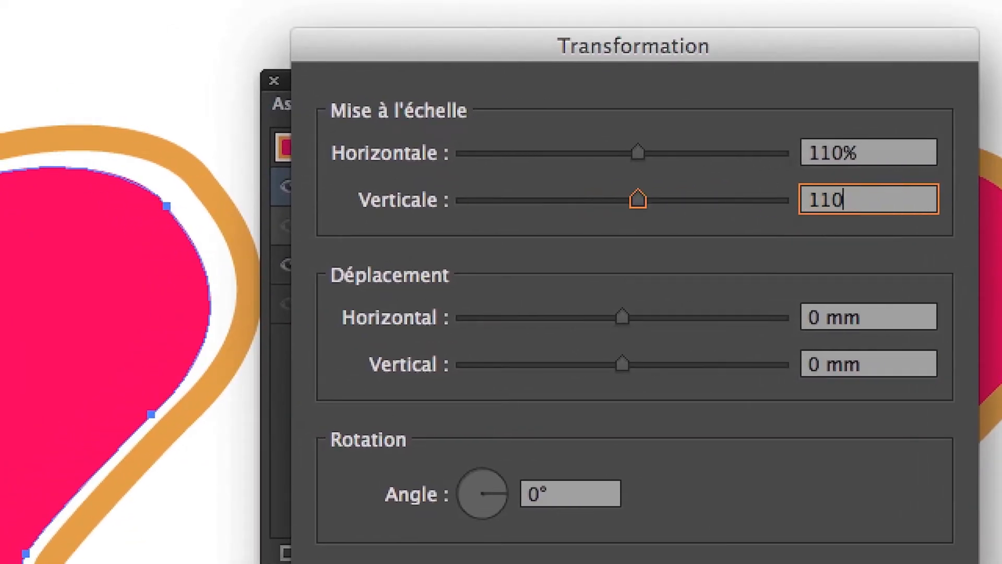
key(Tab)
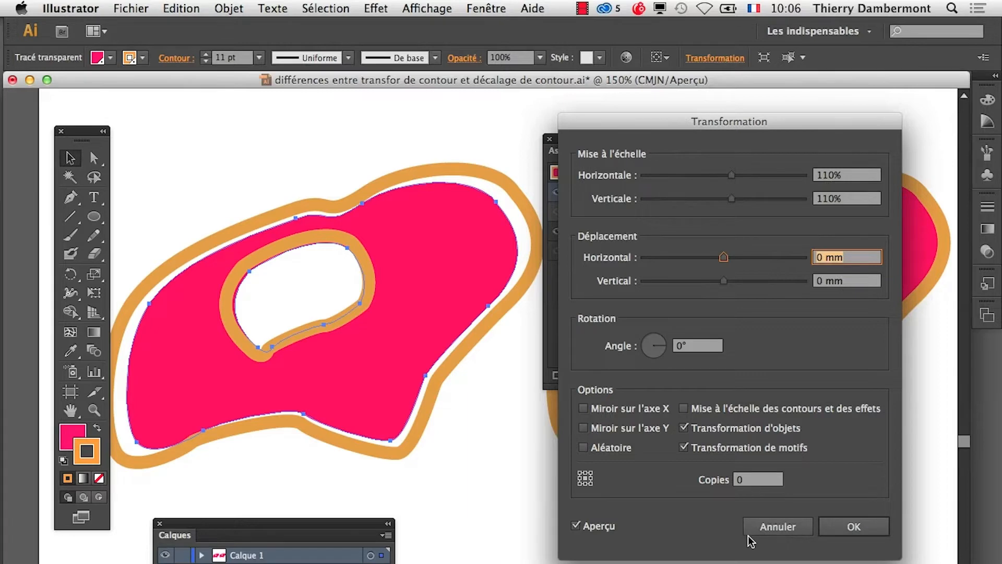
click(838, 531)
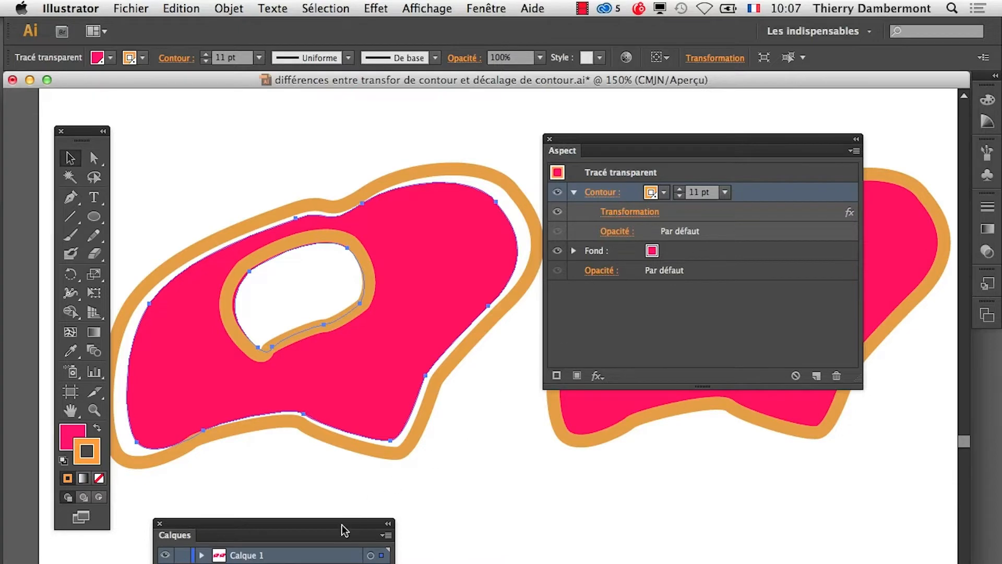
- Clear the Aspect panel from the artwork and bring the Calques panel up between the two shapes with Calque 1 expanded
drag(606, 146, 548, 554)
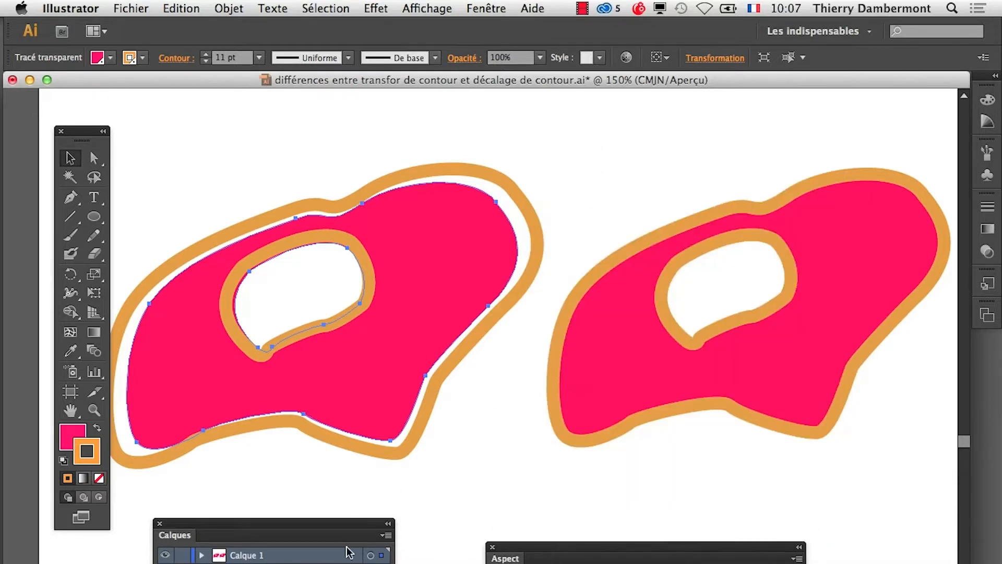
drag(332, 531, 713, 133)
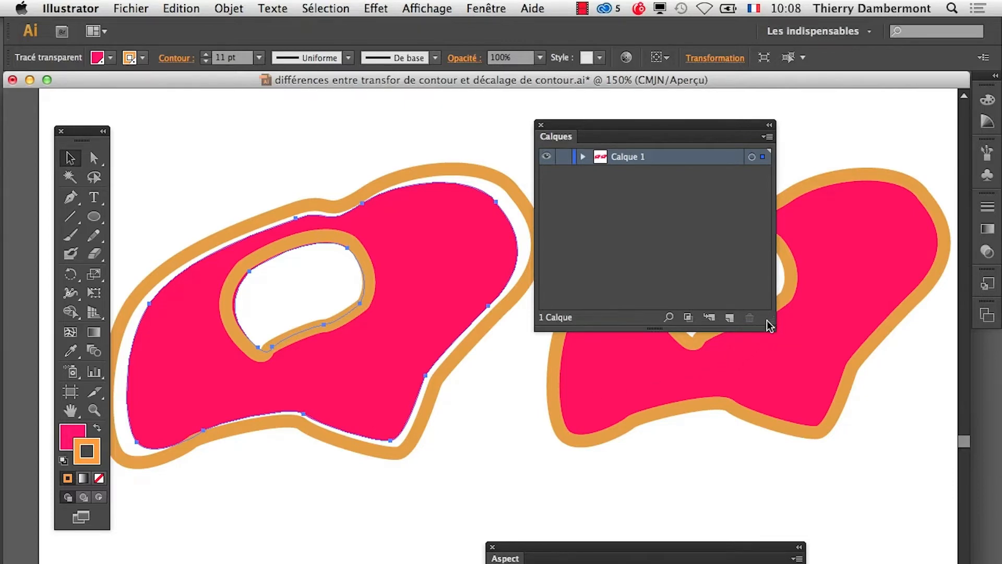
click(233, 7)
mouse_move(381, 446)
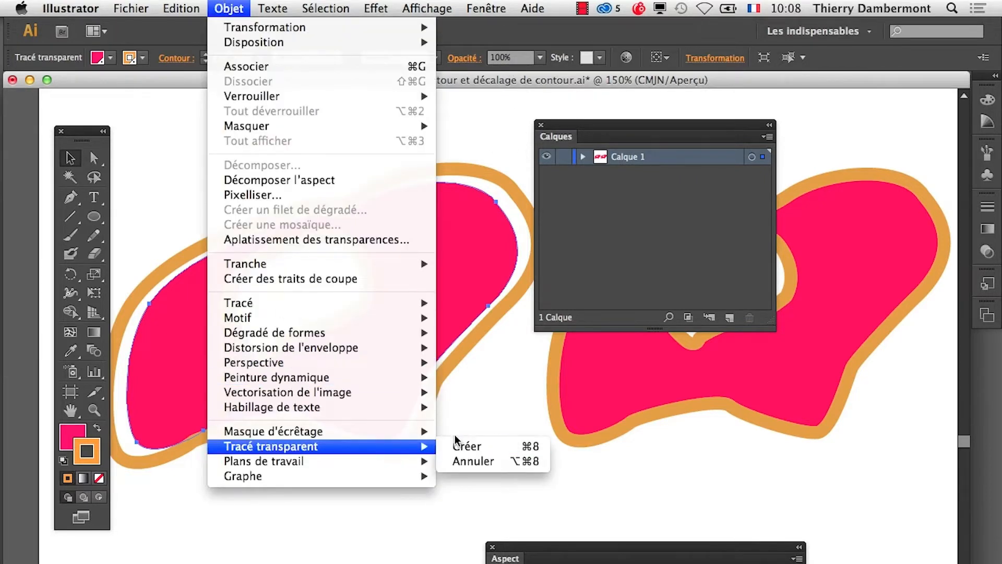
key(super+8)
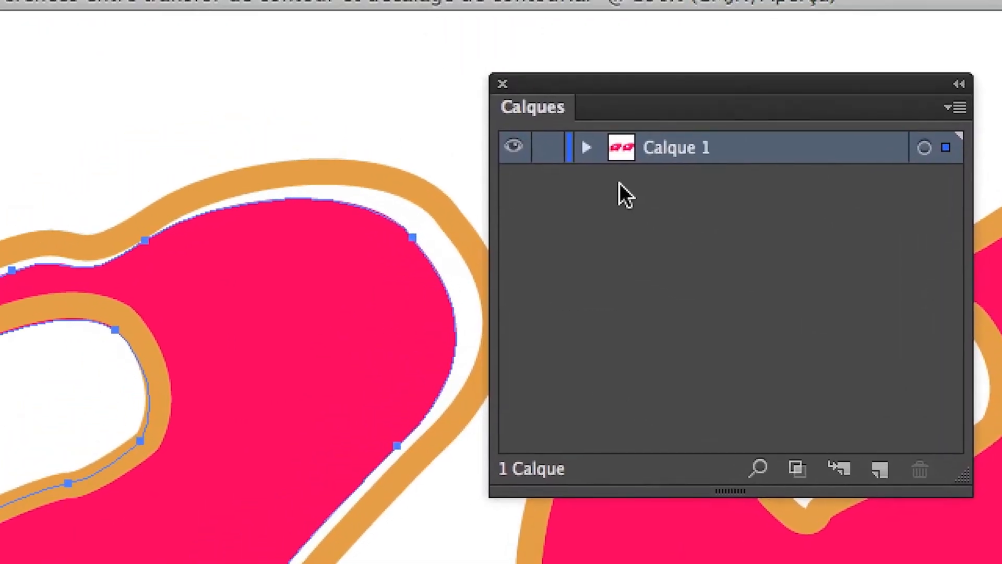
click(586, 148)
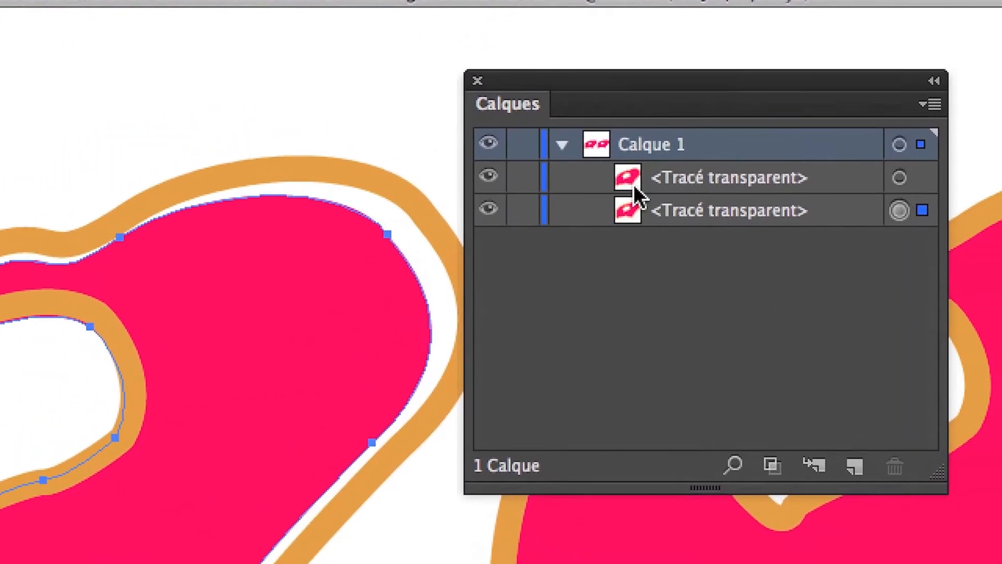
- Select the left and right shapes in turn to identify their Tracé transparent entries in Calque 1
click(665, 208)
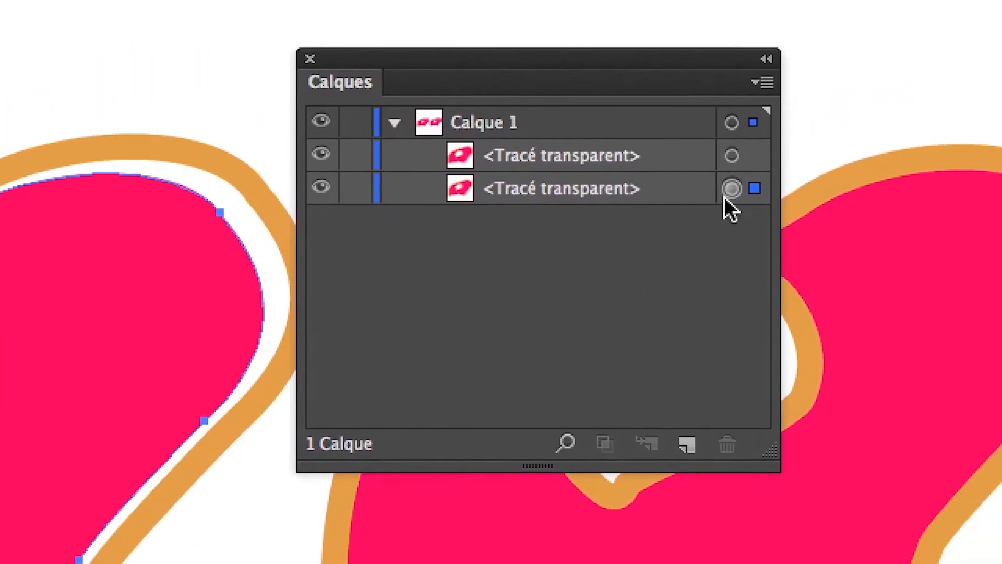
click(844, 203)
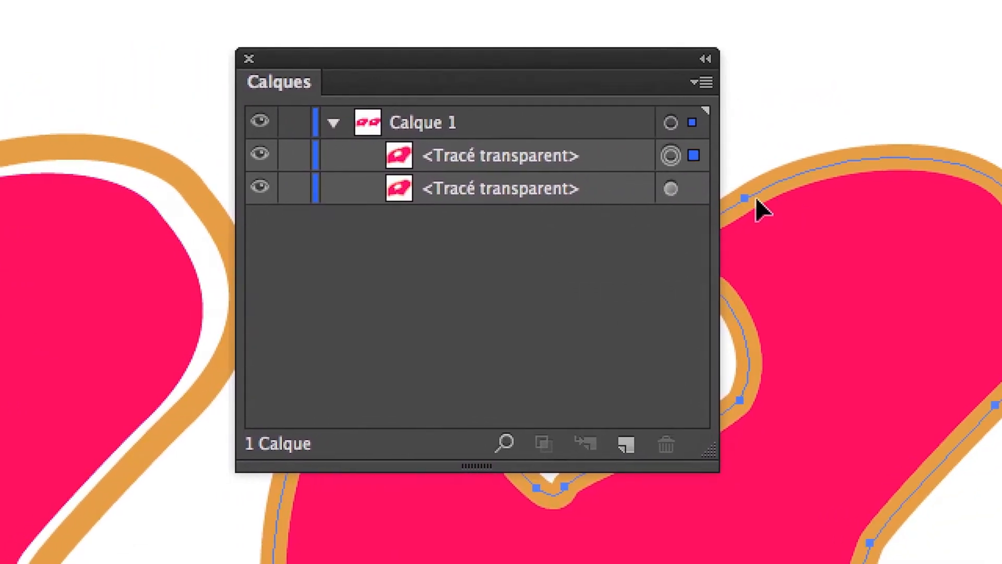
click(652, 189)
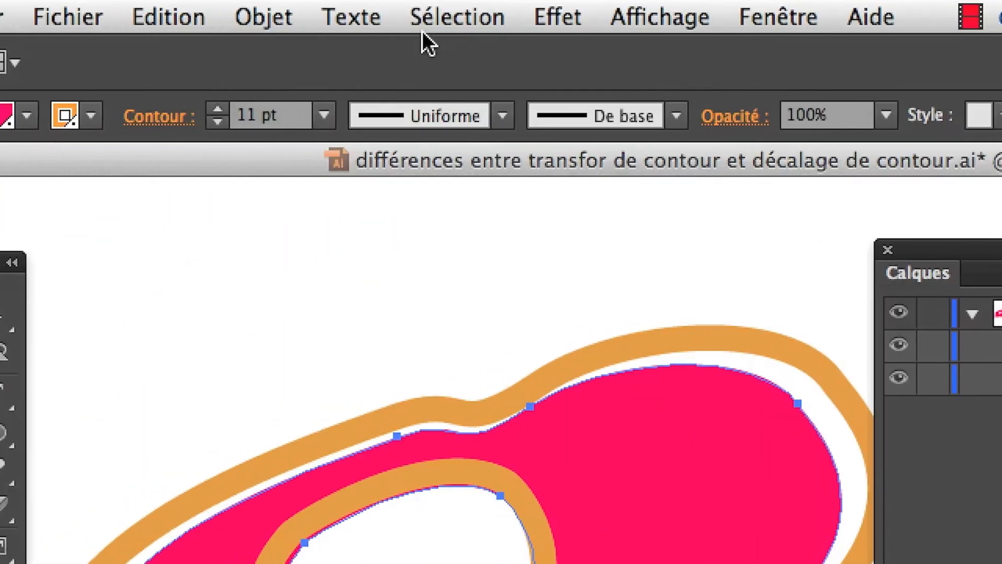
- Group the left compound shape and the right compound shape separately, each into its own group
click(376, 14)
mouse_move(397, 86)
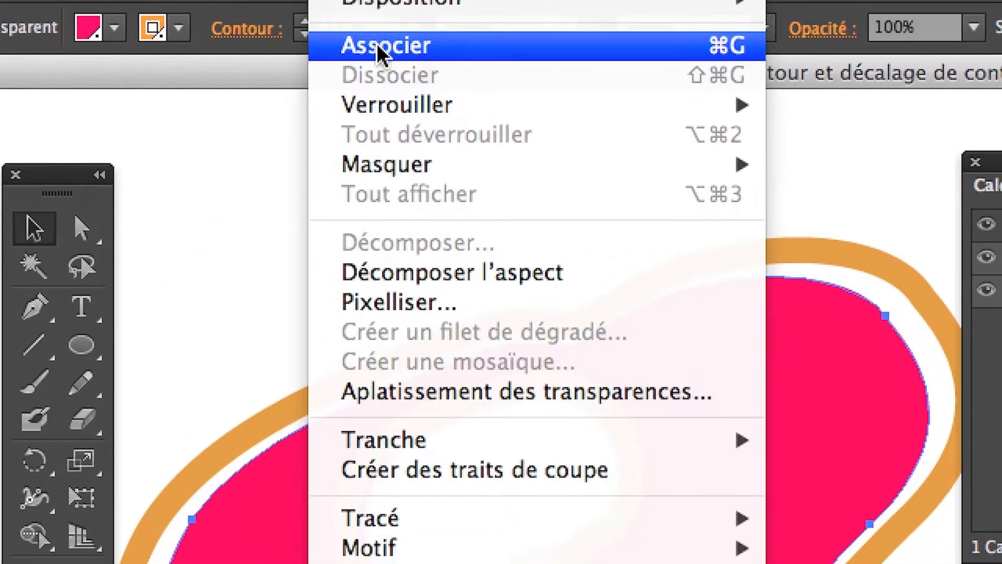
click(382, 67)
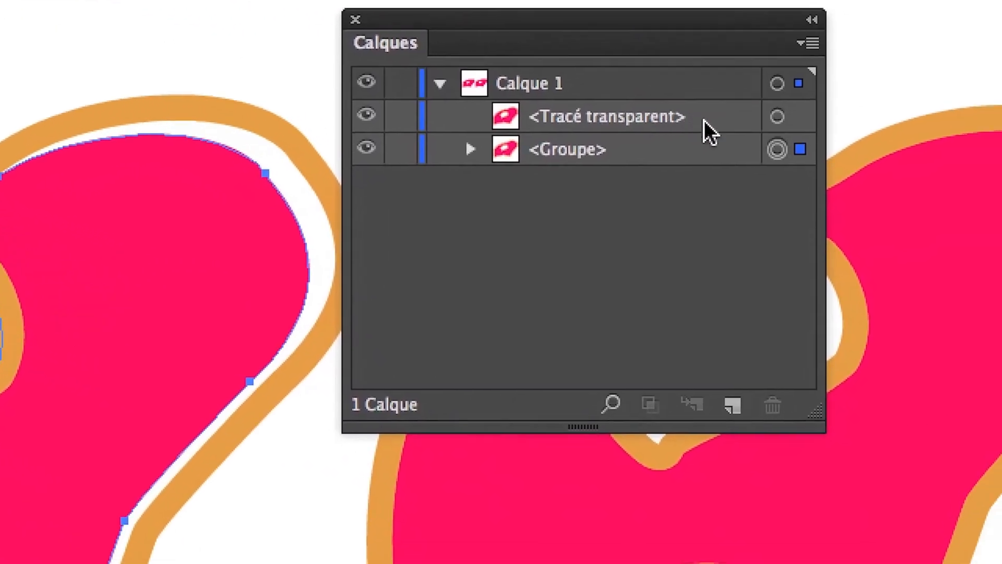
click(859, 143)
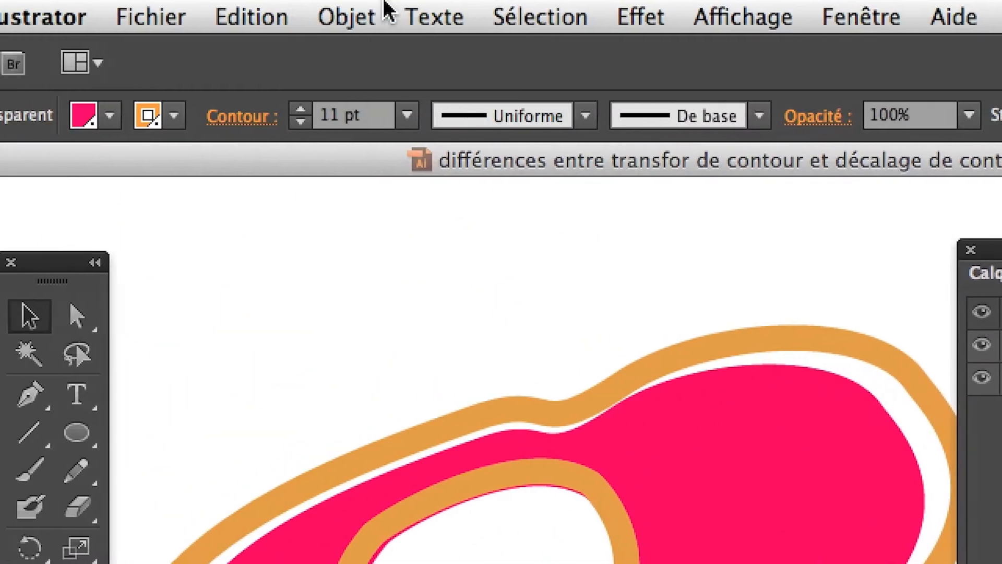
click(0, 0)
click(385, 52)
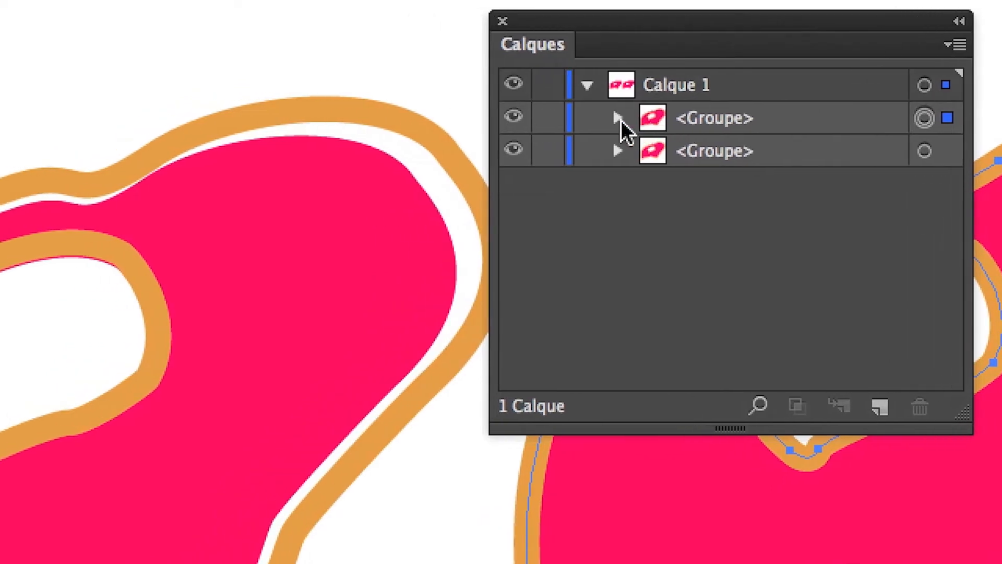
- Expand both groups in Calque 1 to view their compound paths, and collapse them again
click(545, 119)
click(545, 183)
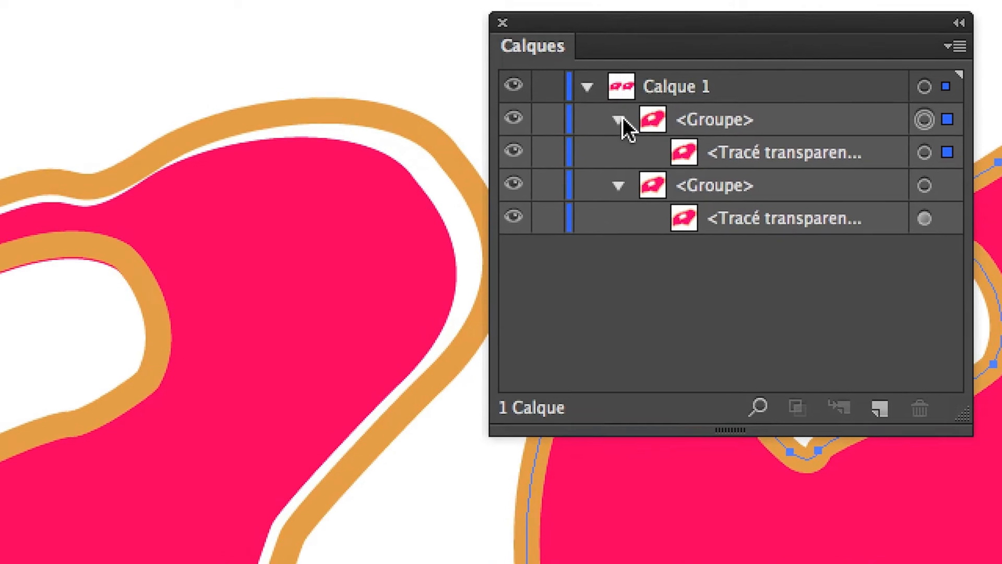
click(499, 99)
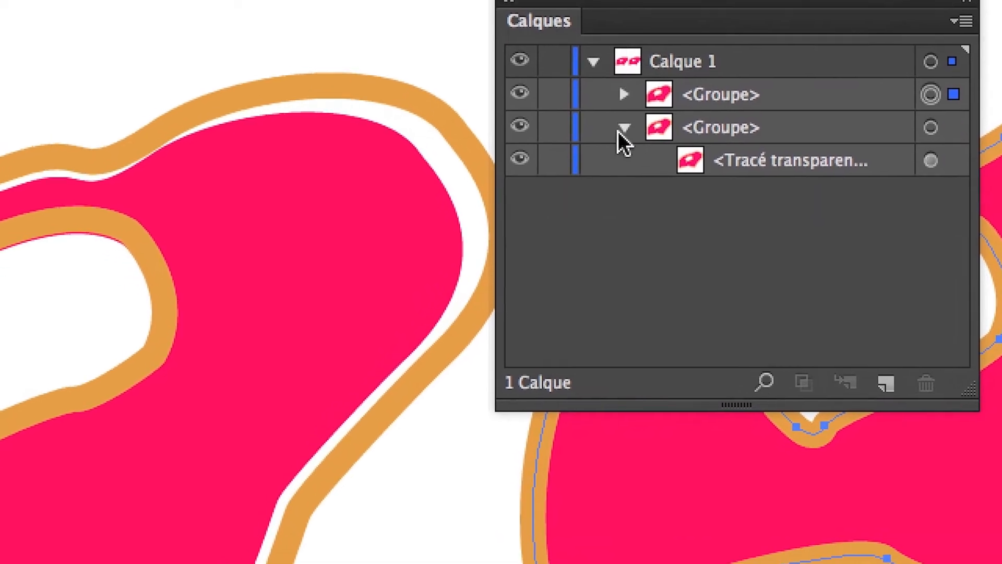
click(617, 132)
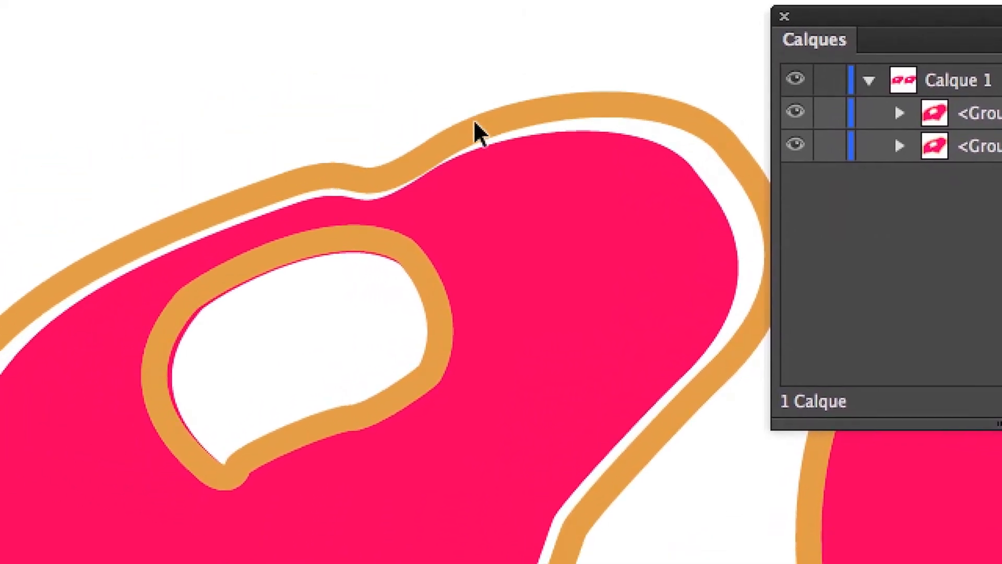
- Select the left group and compare its appearance attributes with those of the compound path nested inside it
click(444, 197)
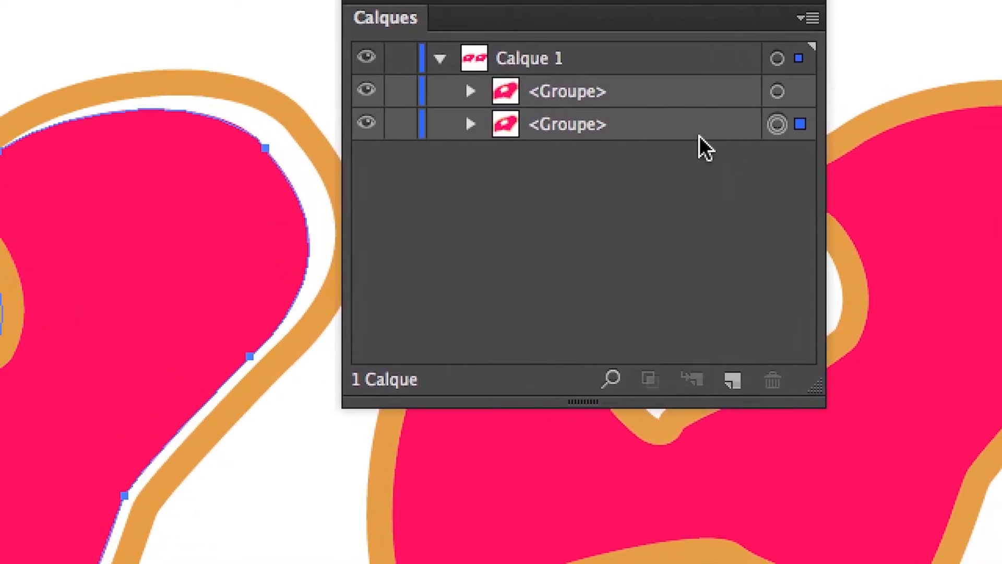
click(618, 130)
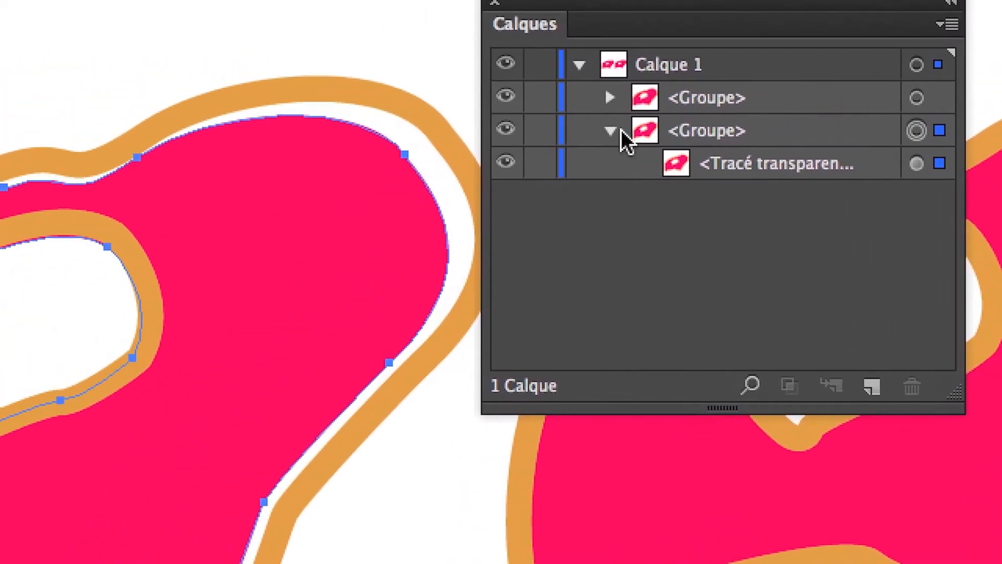
click(612, 131)
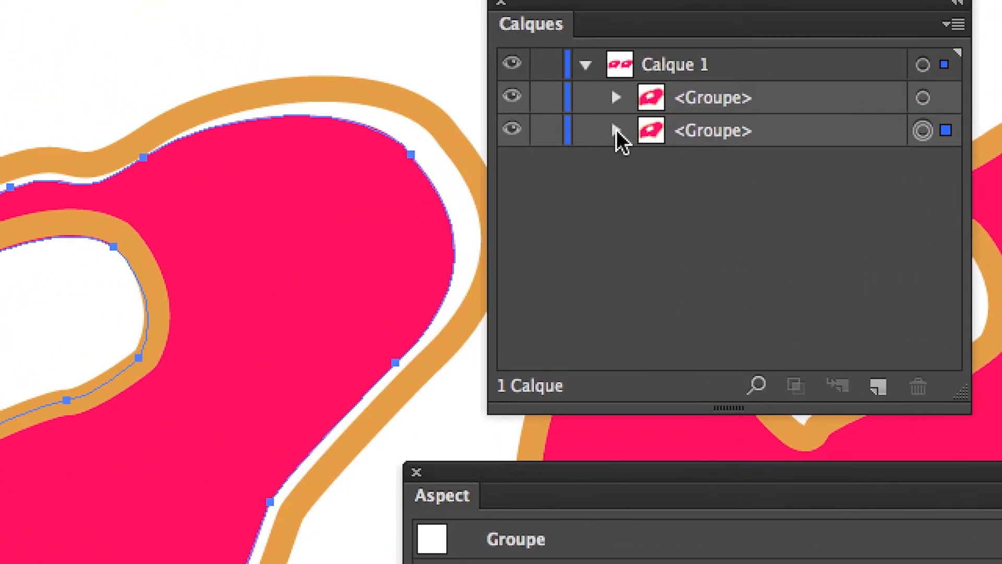
click(614, 132)
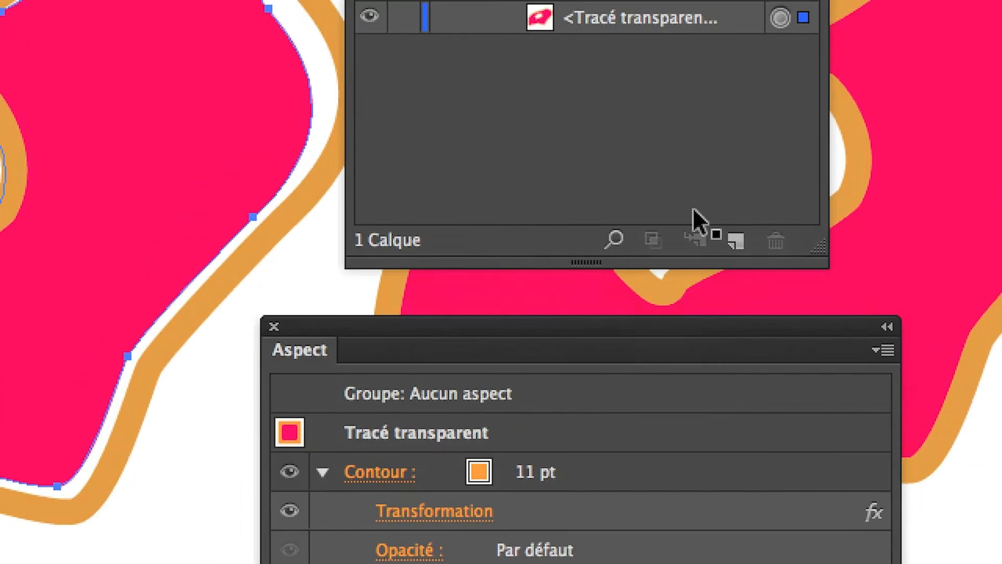
click(617, 130)
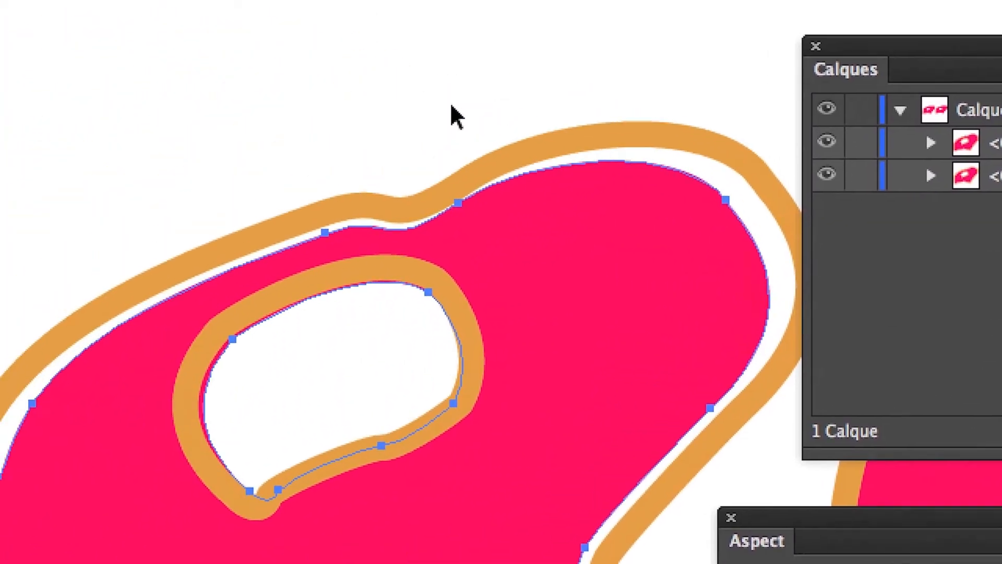
- Isolate the left group down to its compound path, and return to the normal document view
click(452, 108)
click(554, 207)
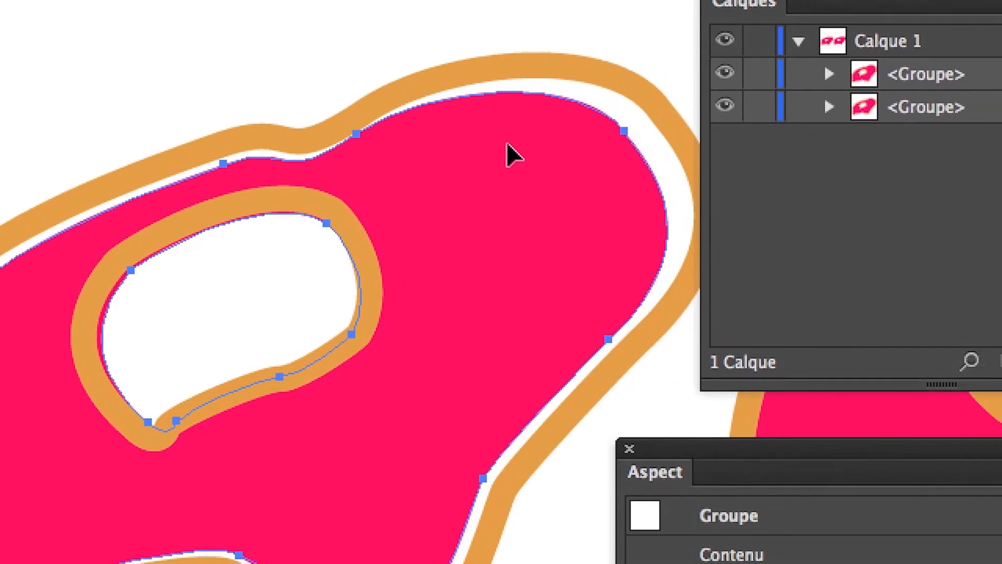
double_click(506, 144)
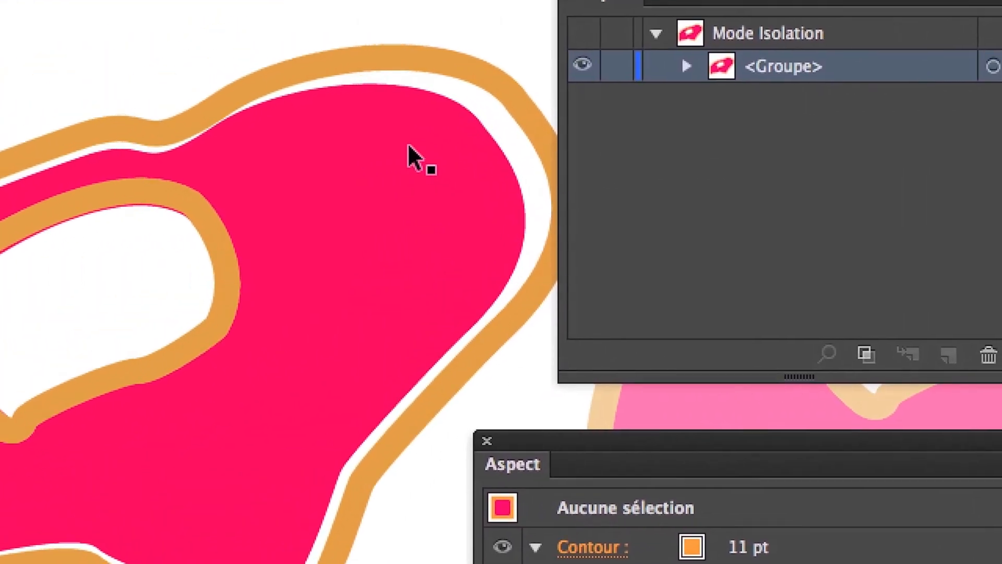
click(282, 134)
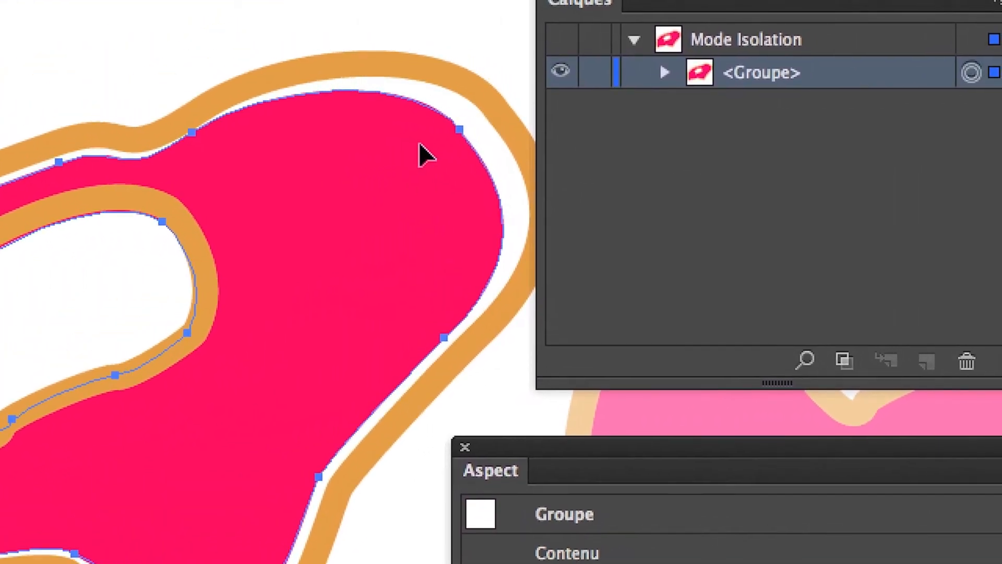
double_click(419, 143)
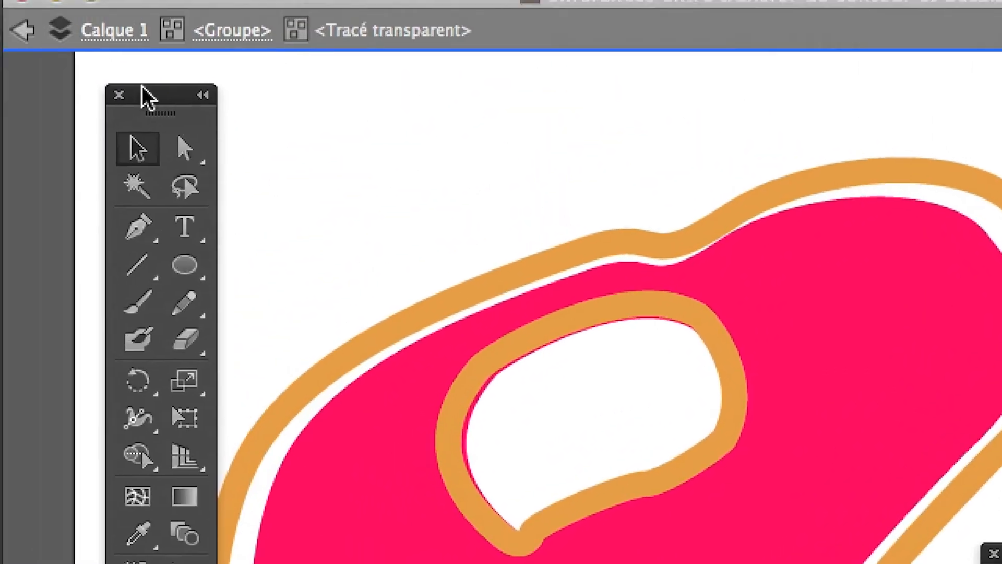
click(24, 33)
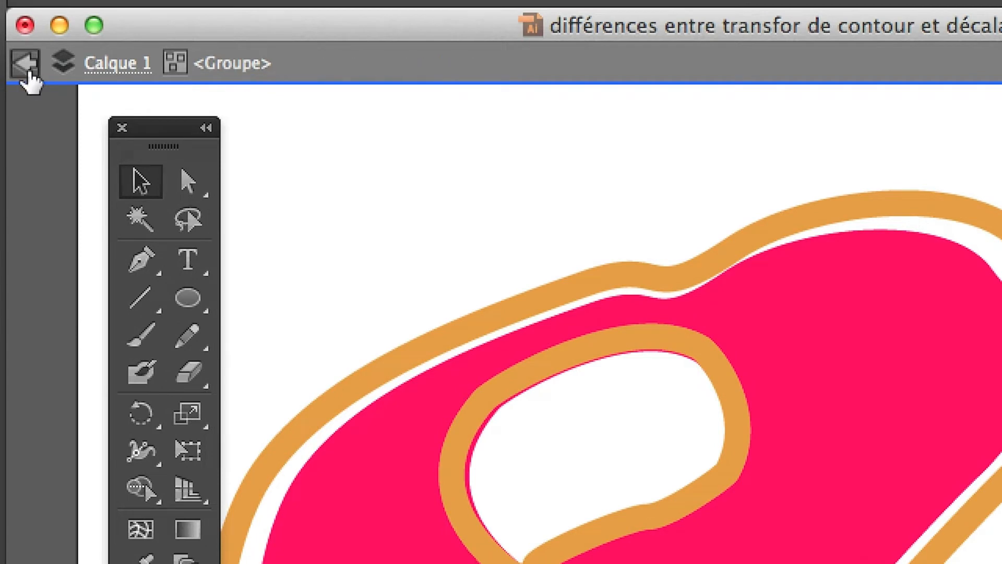
click(27, 78)
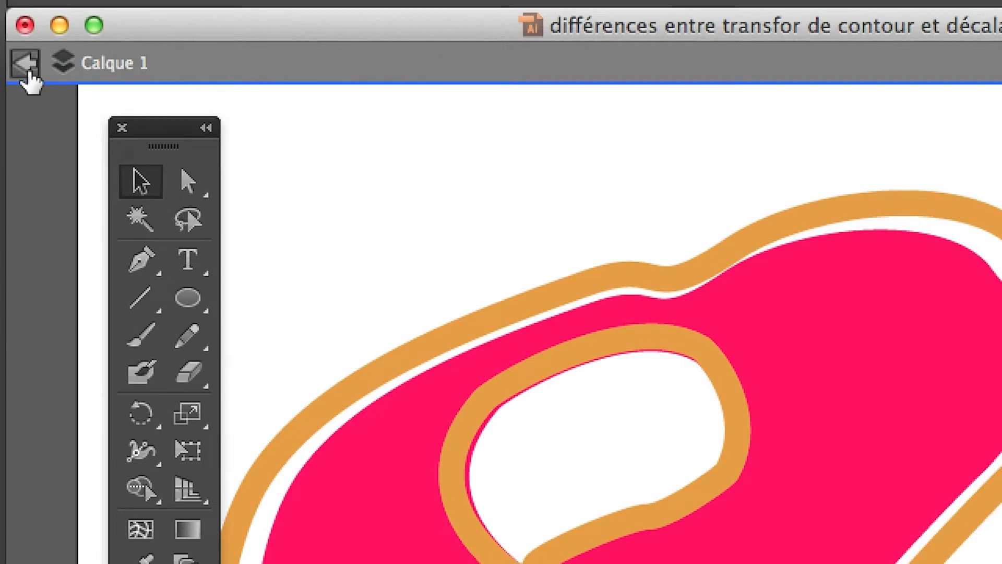
click(28, 79)
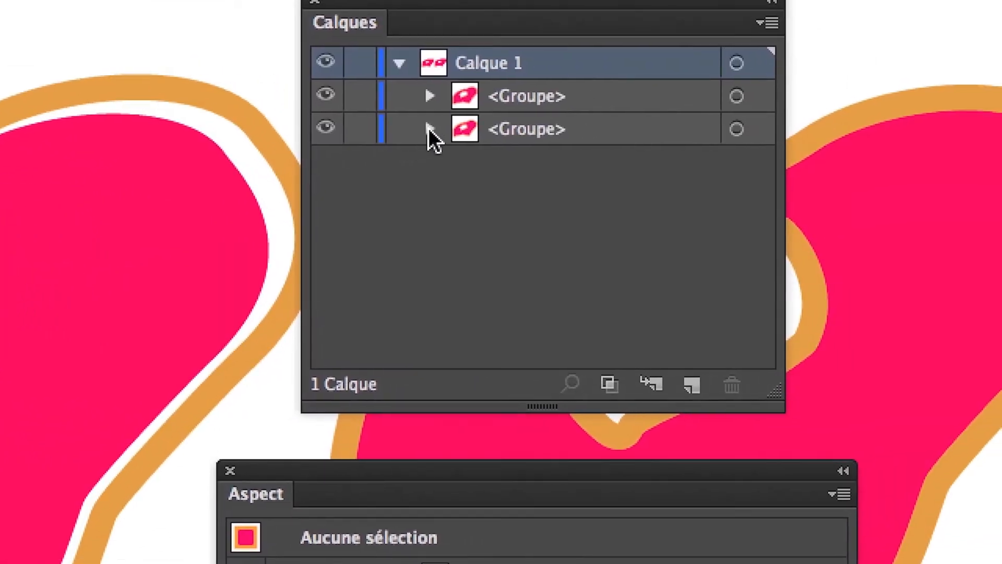
- Change the Transformation effect on the left group's compound path stroke to 120% horizontally and 120% vertically, with the preview enabled
click(430, 129)
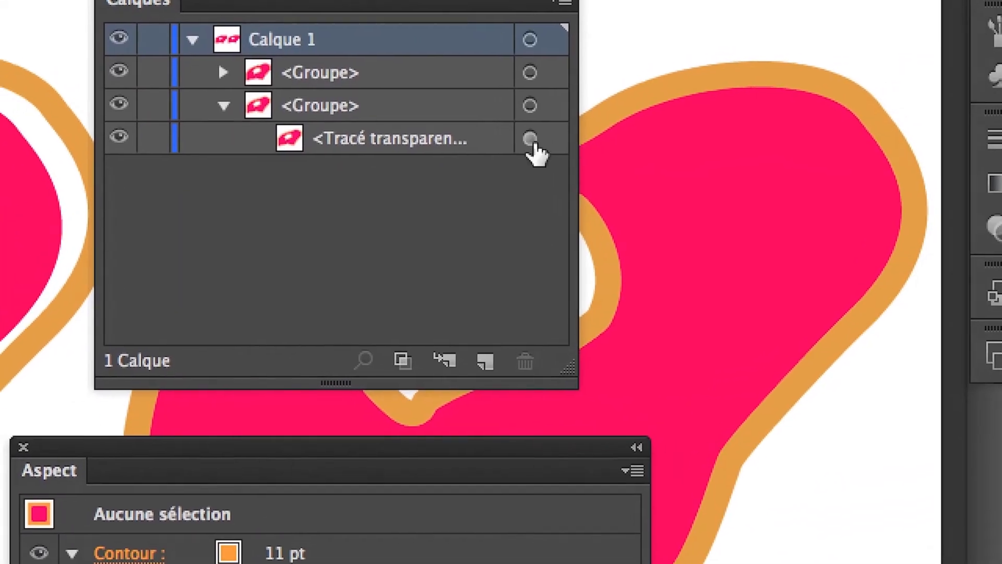
click(530, 139)
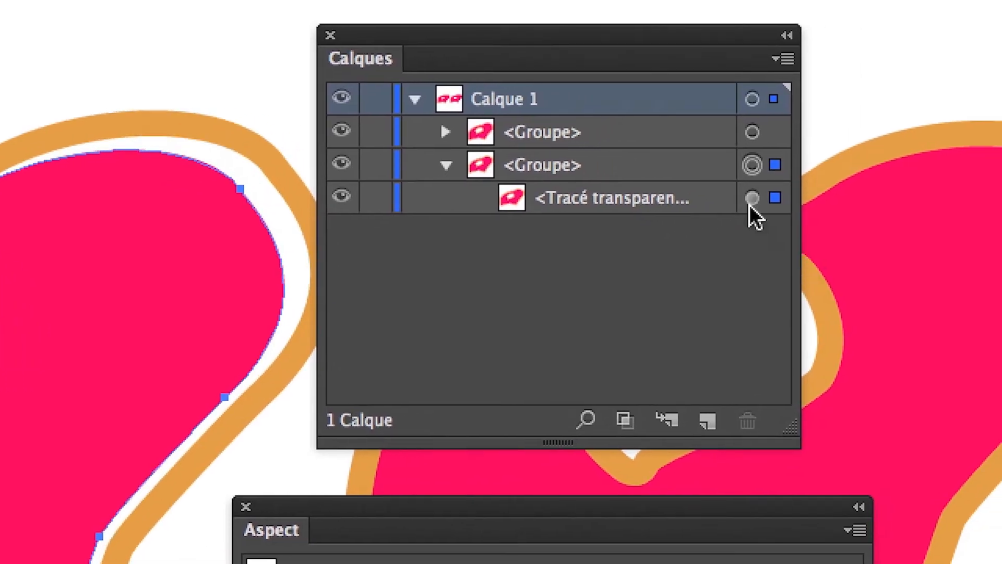
click(750, 201)
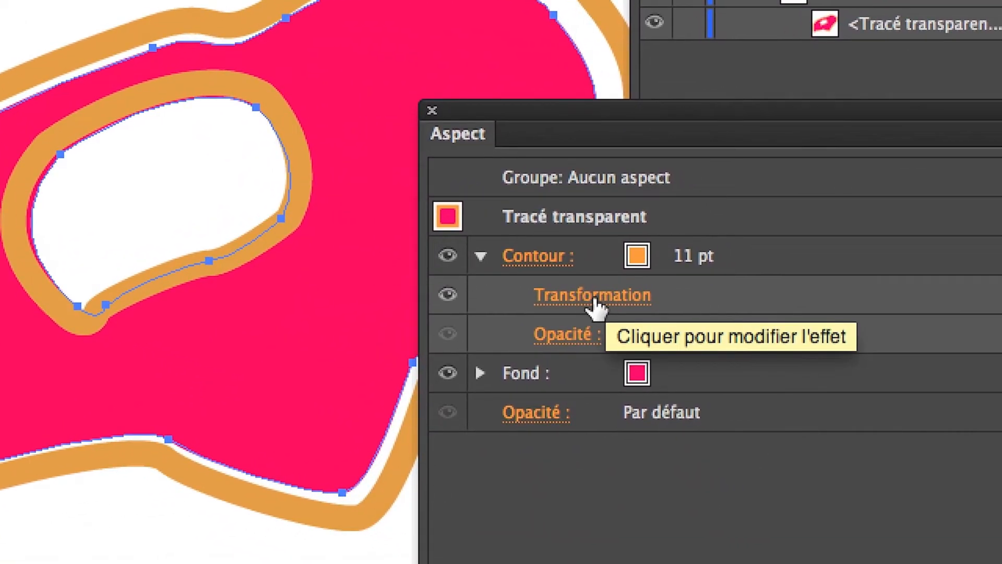
click(594, 300)
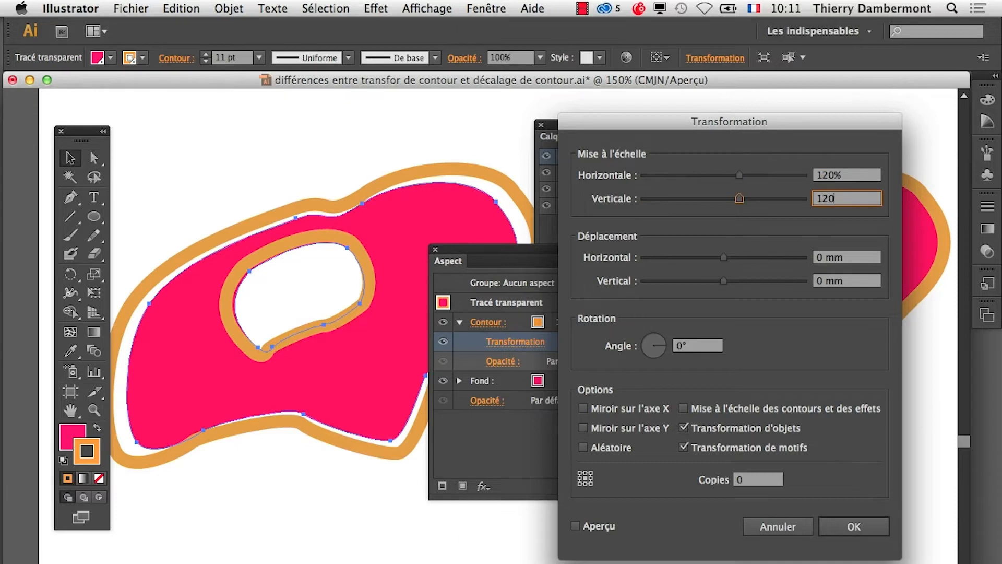
click(599, 528)
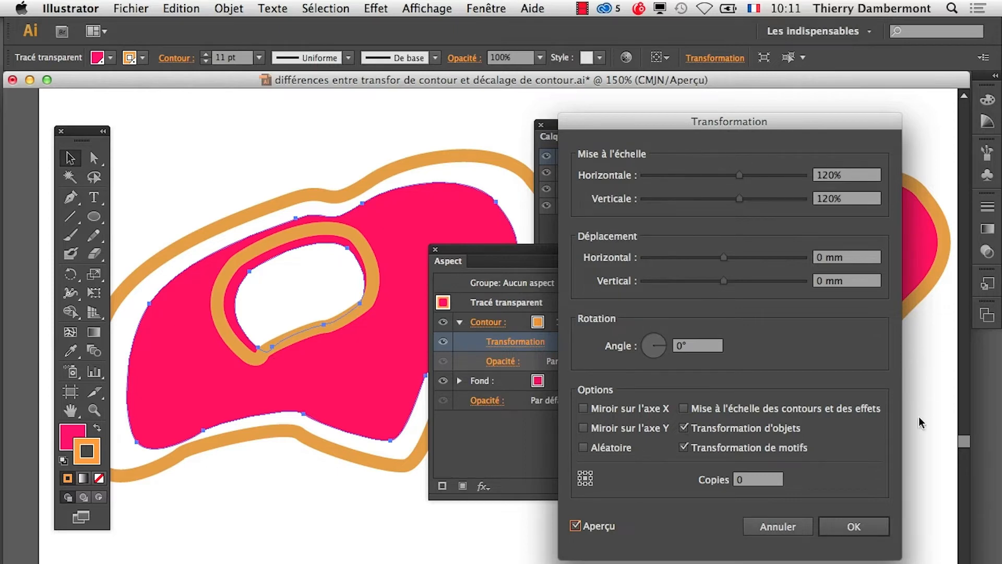
click(874, 519)
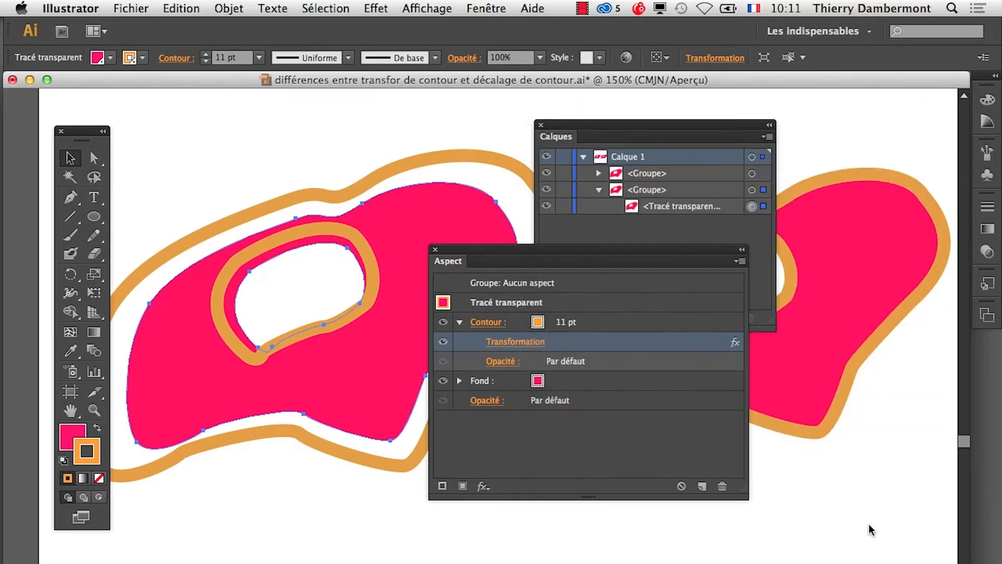
- Close the Aspect panel, move the Calques panel below the shapes and deselect the left shape
click(435, 250)
drag(593, 124, 498, 459)
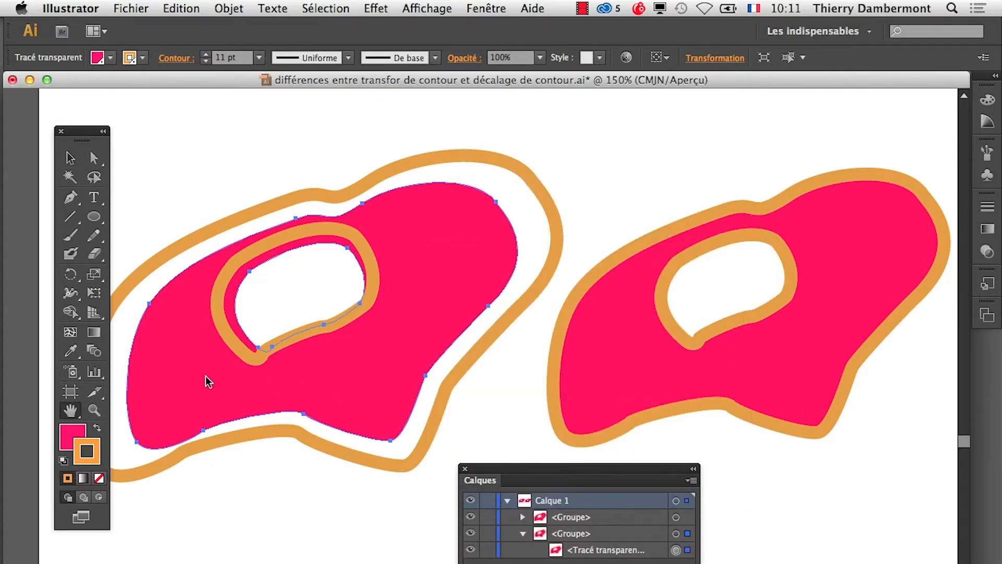
drag(206, 381, 308, 358)
click(70, 158)
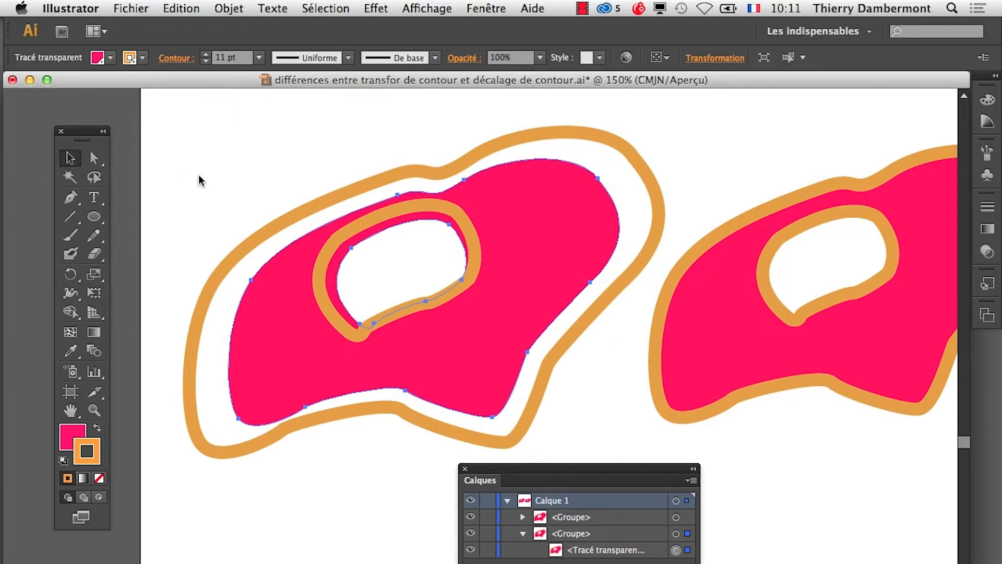
click(200, 180)
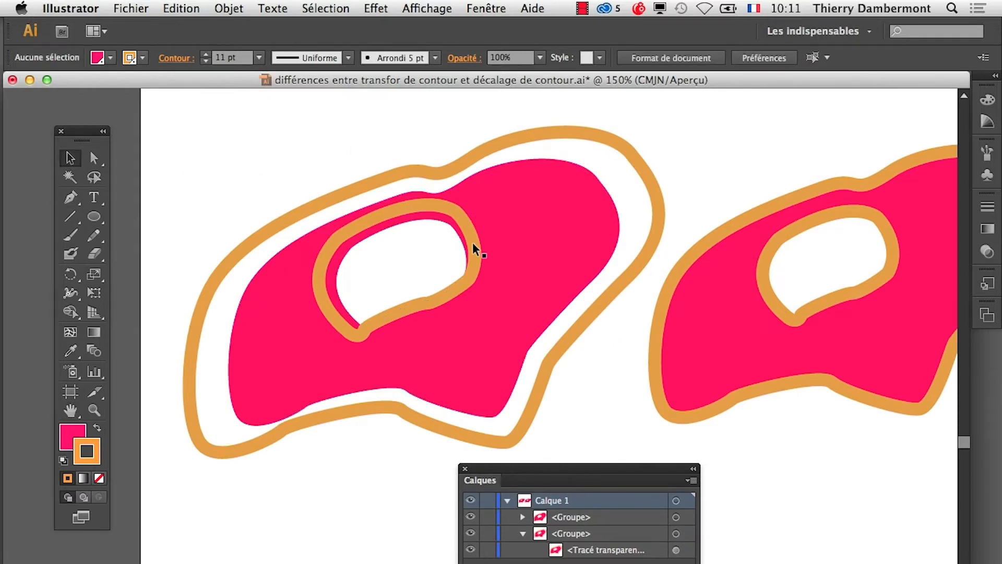
drag(324, 400, 283, 371)
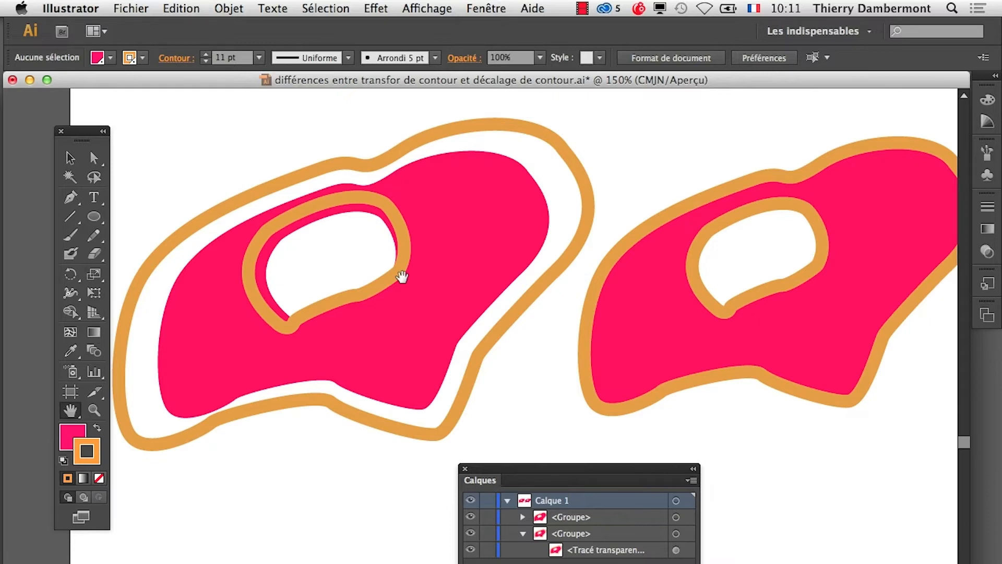
- Select the right shape, expand its group in the layers list and target the compound path nested inside it
drag(504, 347, 331, 352)
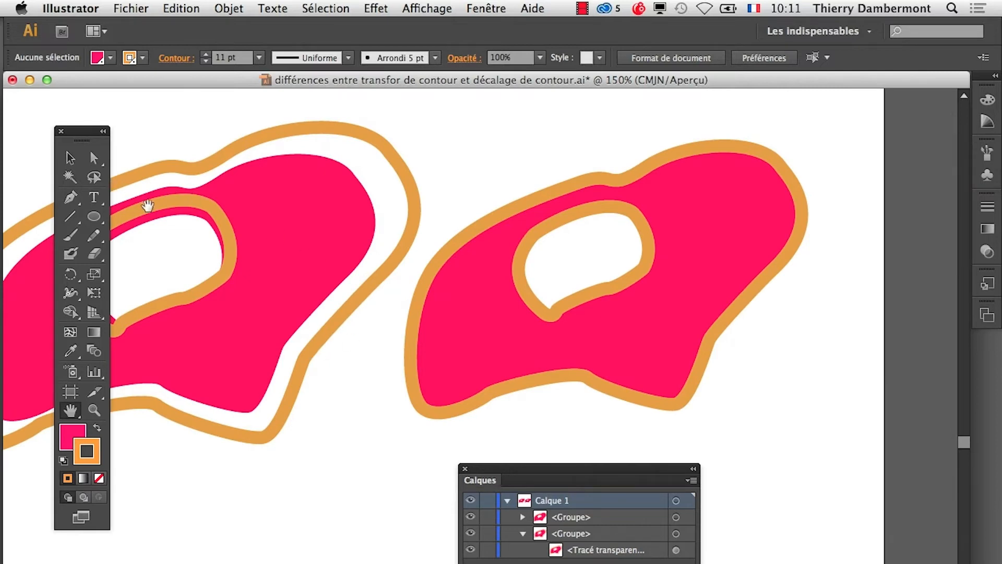
click(74, 165)
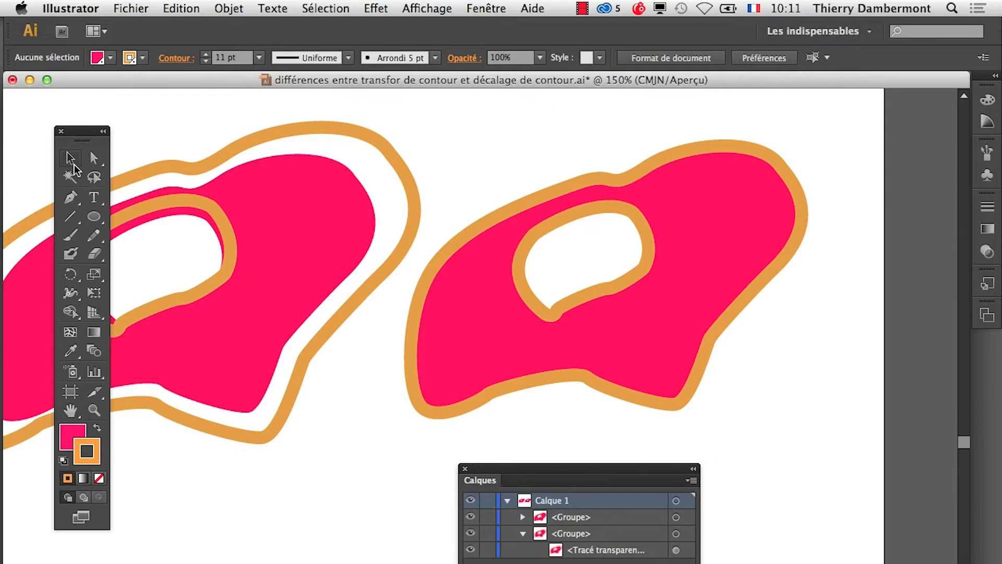
click(572, 212)
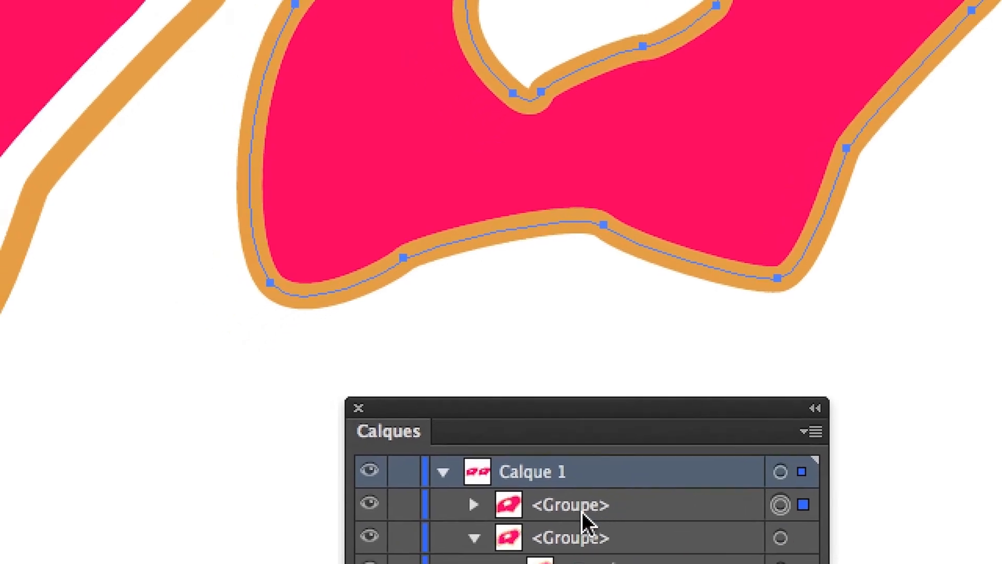
click(547, 502)
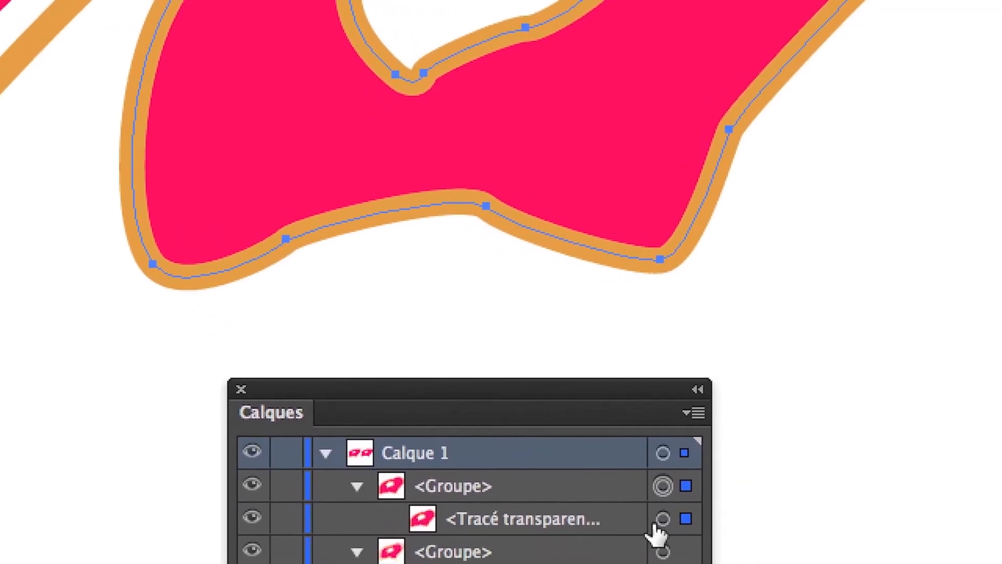
click(658, 519)
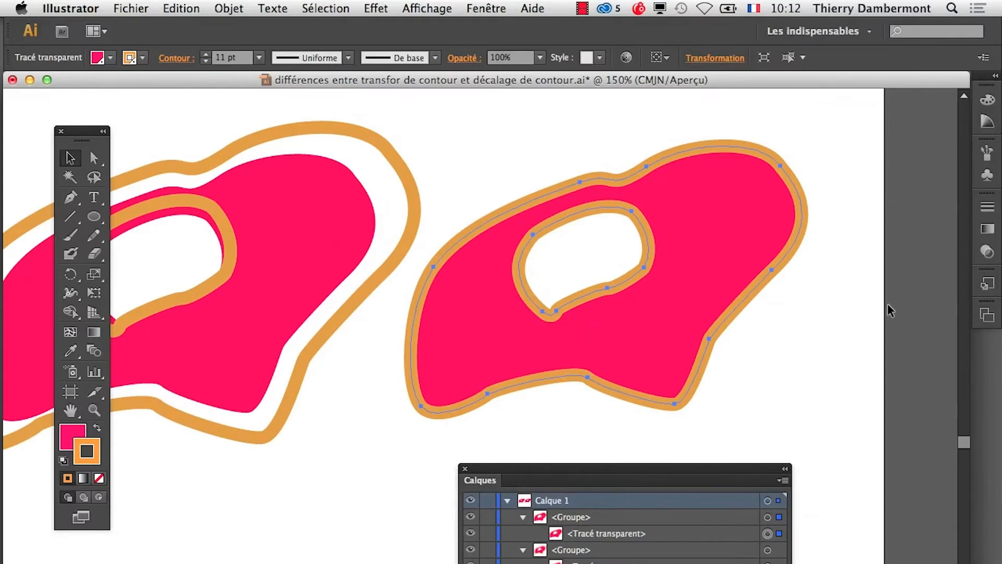
- Show the appearance attributes of the right shape's compound path beside the shape and select its stroke
click(995, 253)
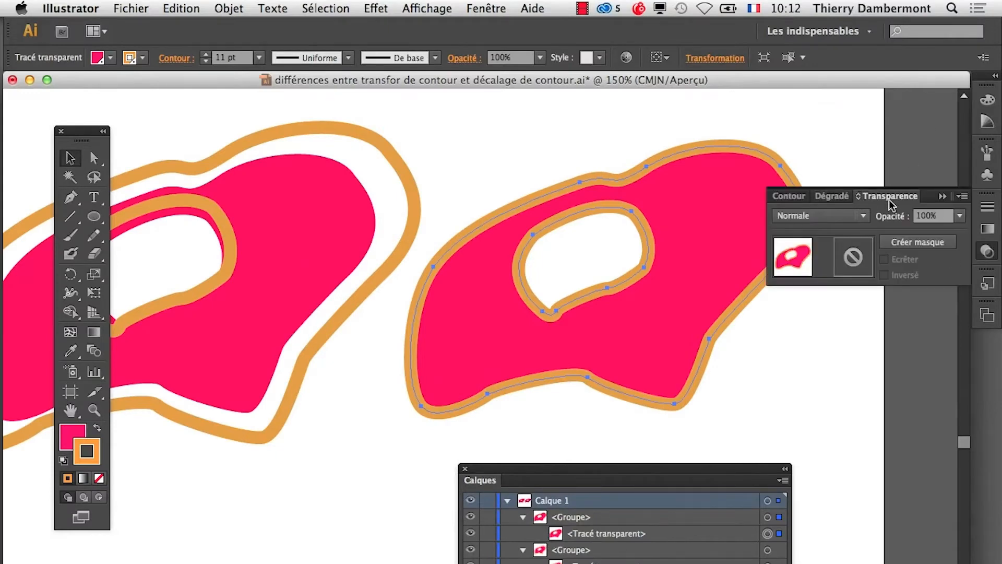
click(943, 198)
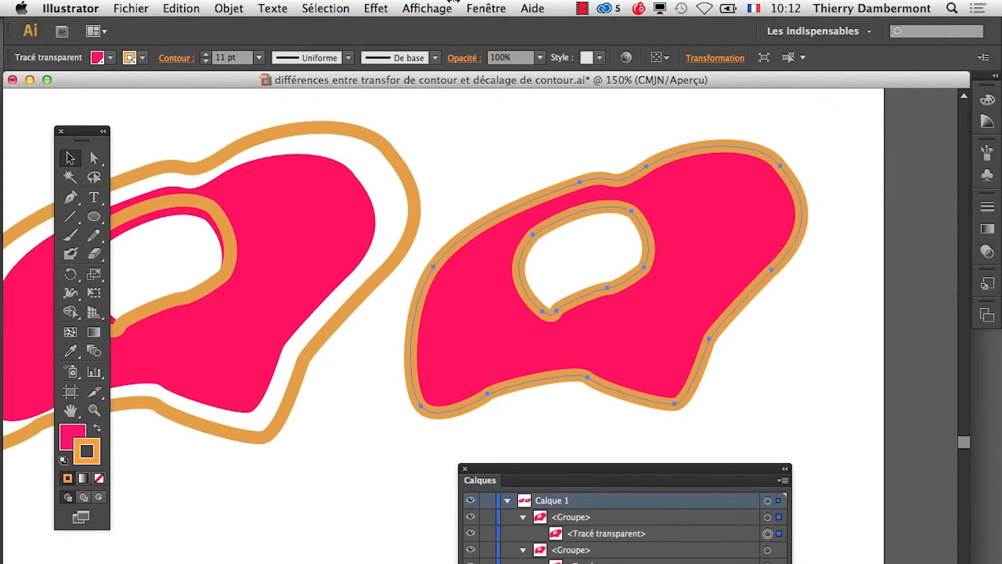
click(488, 7)
click(543, 227)
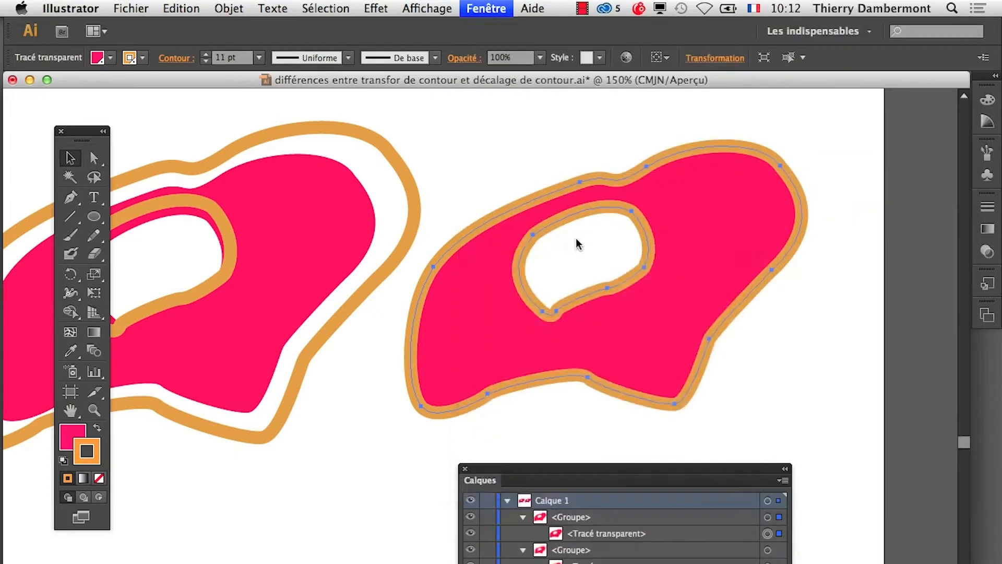
drag(567, 256, 241, 209)
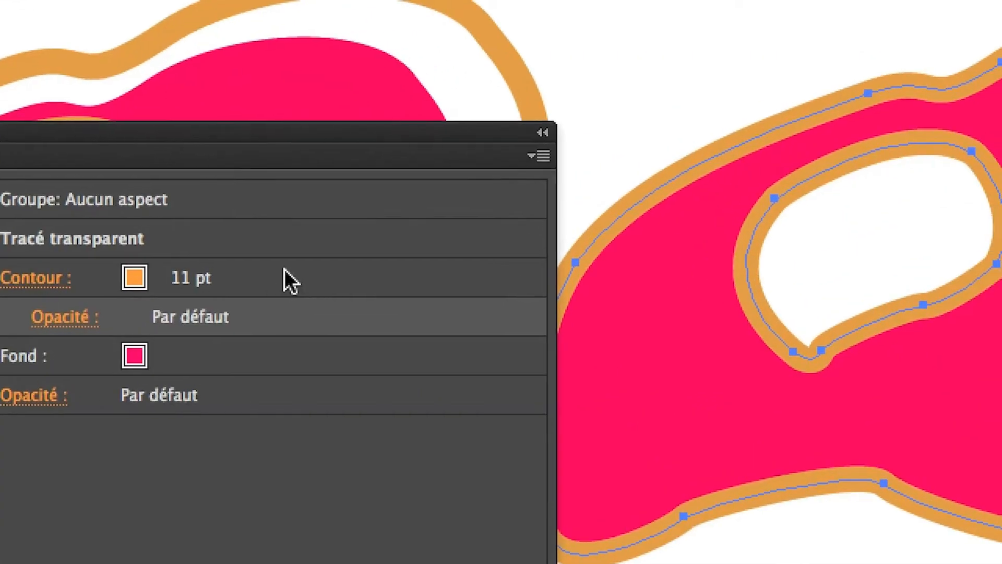
click(305, 276)
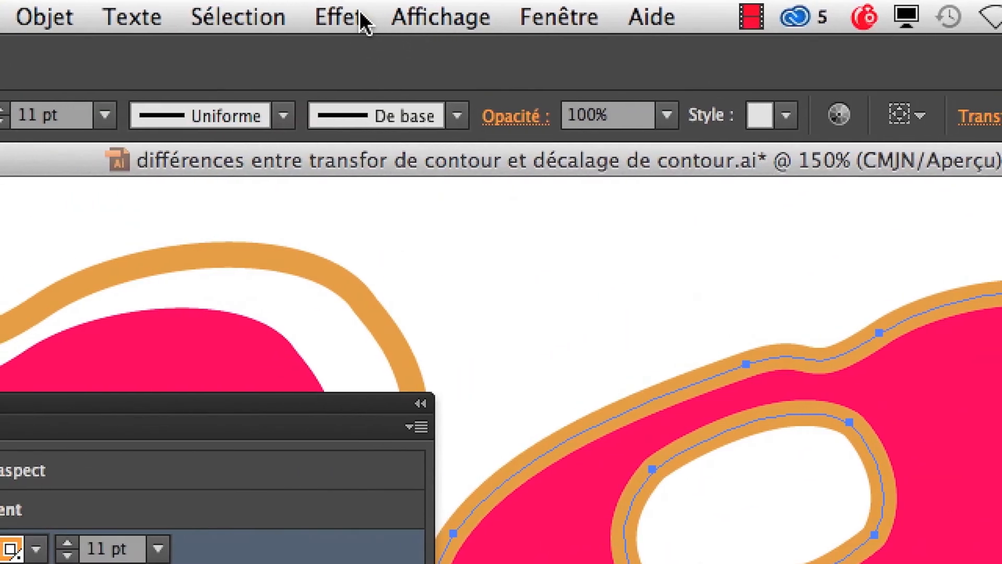
- Start a Décalage path effect on the selected stroke, move its dialog clear of the shape's hole and enable the preview
click(360, 16)
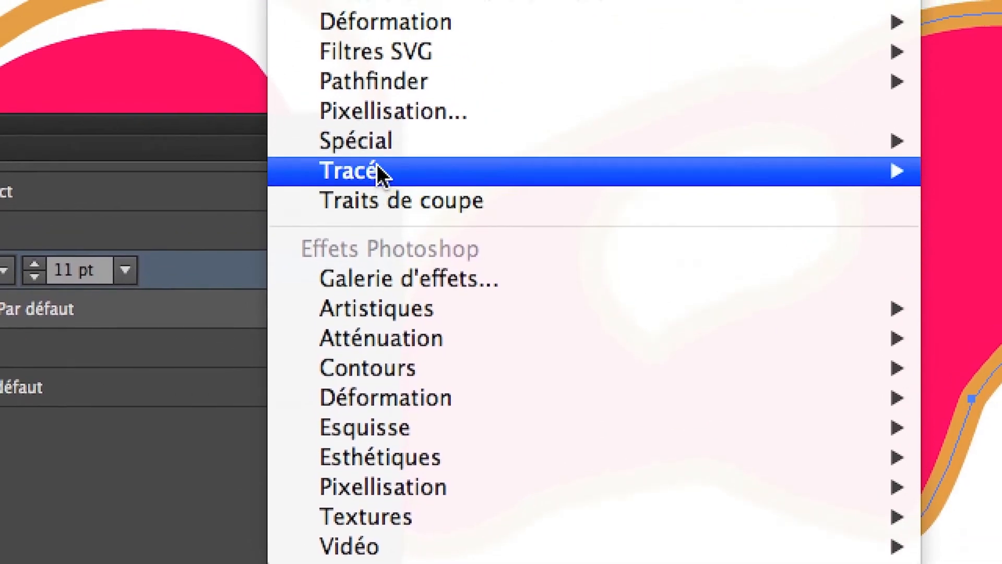
mouse_move(377, 171)
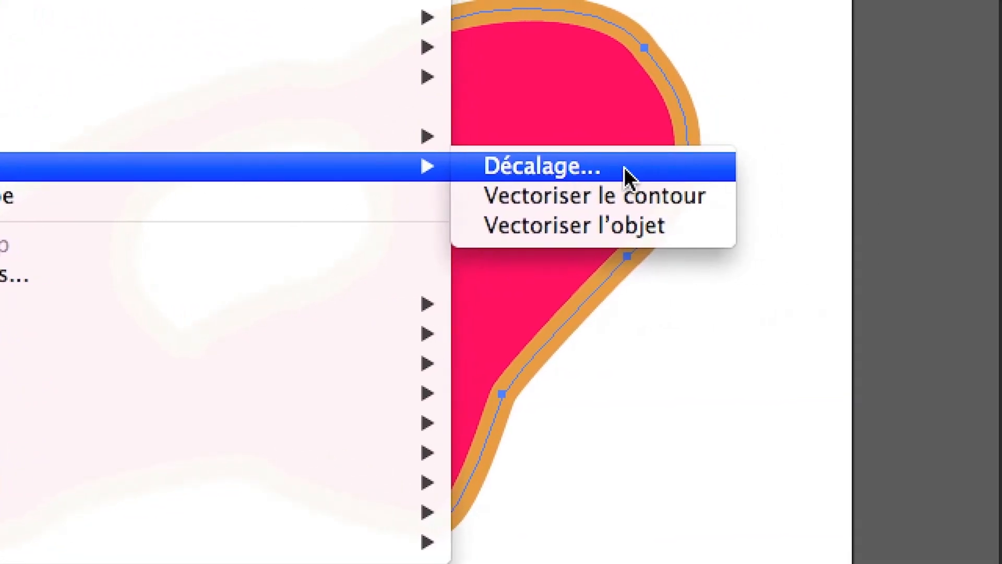
click(637, 168)
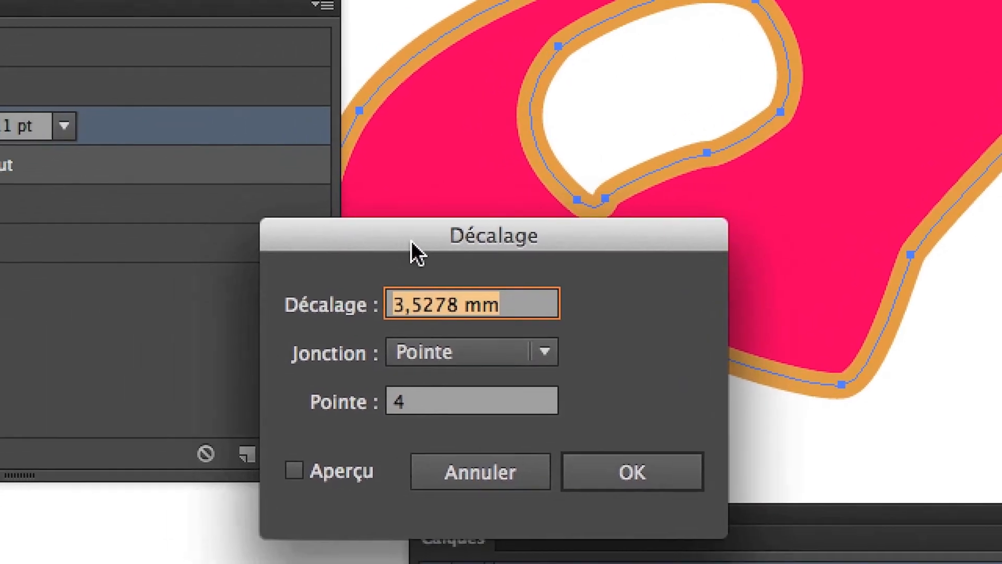
drag(161, 317, 604, 102)
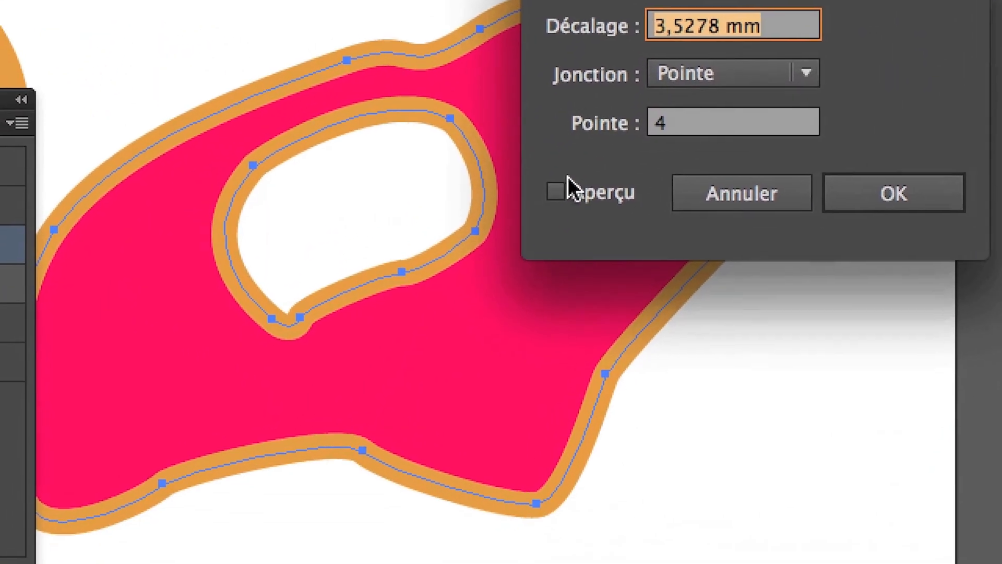
click(500, 338)
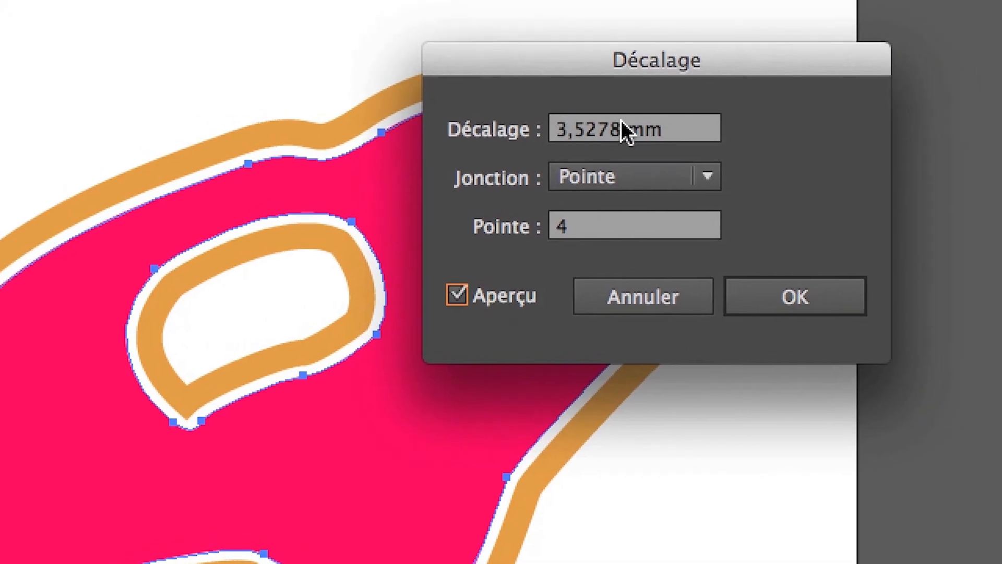
- Test offset distances between 2 and 6 mm for the stroke and apply the Décalage effect at 6 mm
click(598, 128)
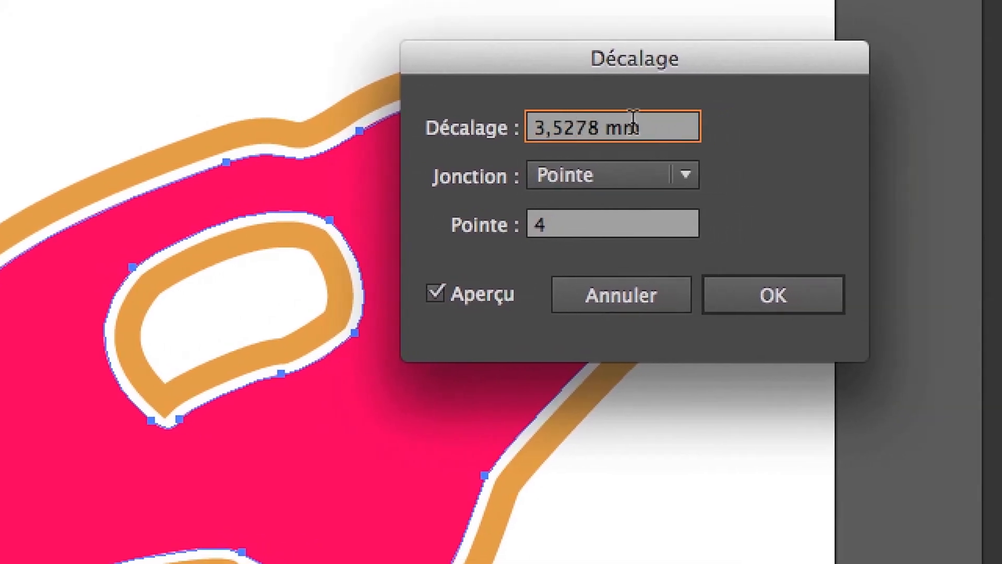
drag(664, 127, 622, 91)
key(Up)
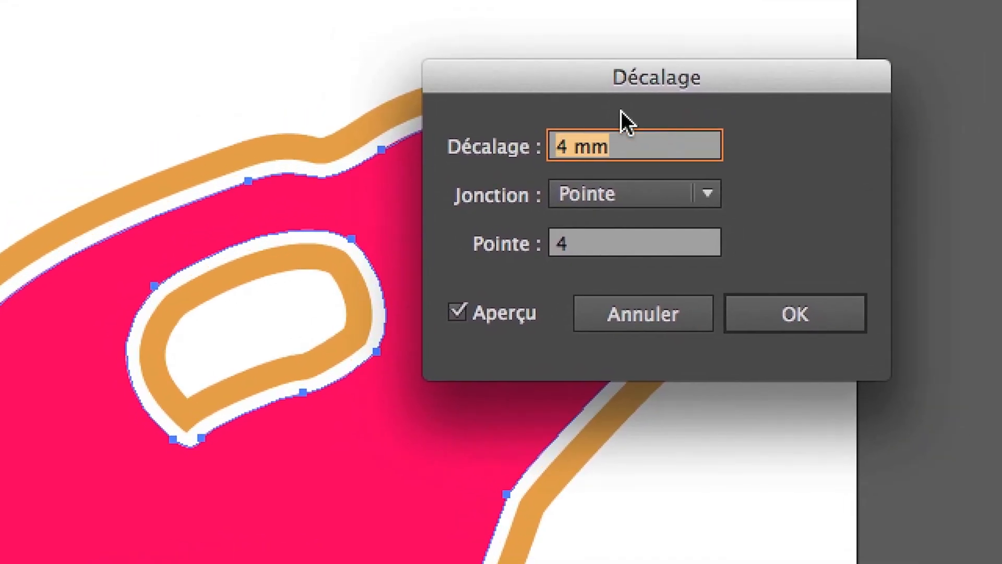
key(Up)
key(Down)
key(Down)
key(Down)
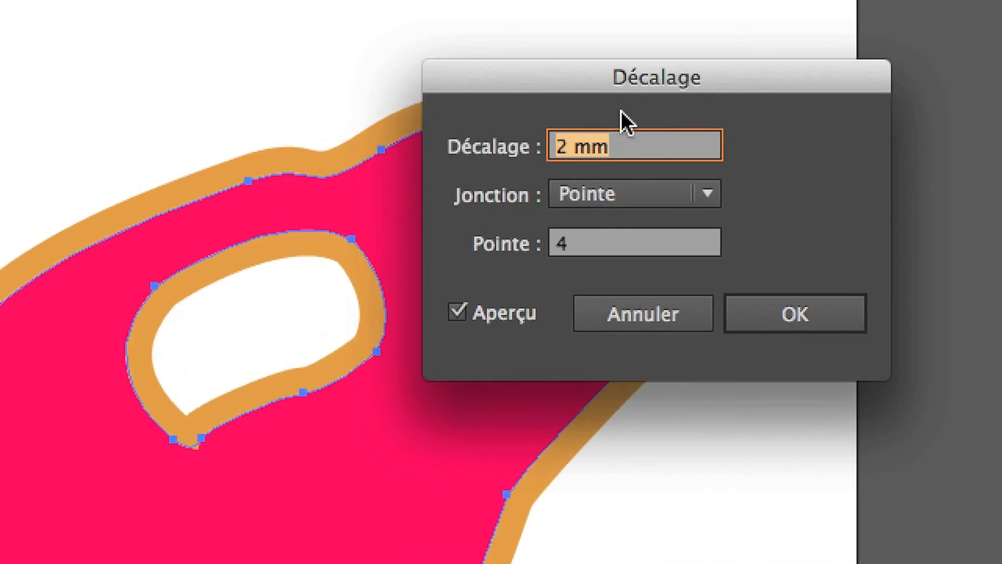
key(Up)
key(Up)
key(Up)
key(Down)
key(Down)
key(Down)
key(Down)
key(Up)
key(Up)
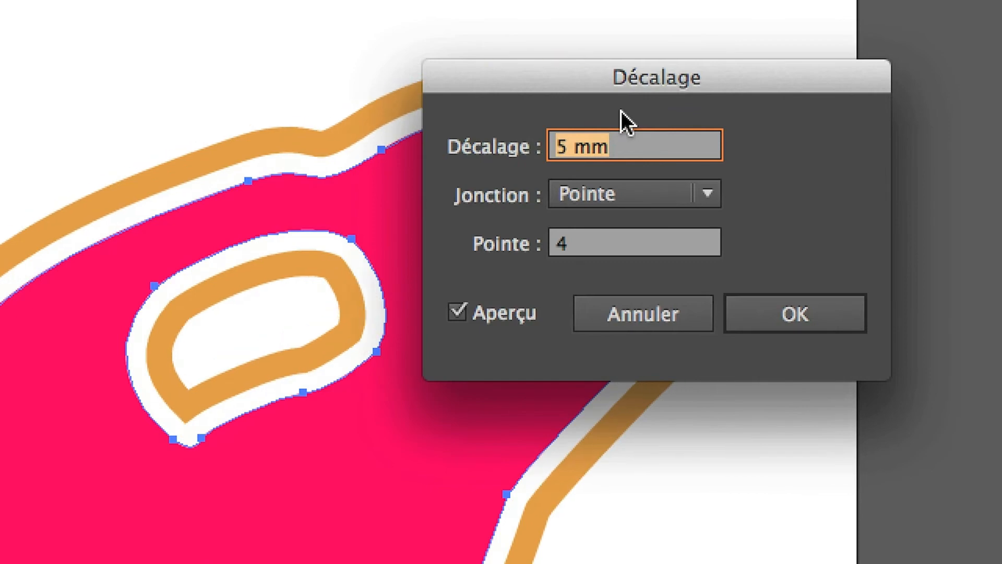
key(Down)
key(Down)
key(Down)
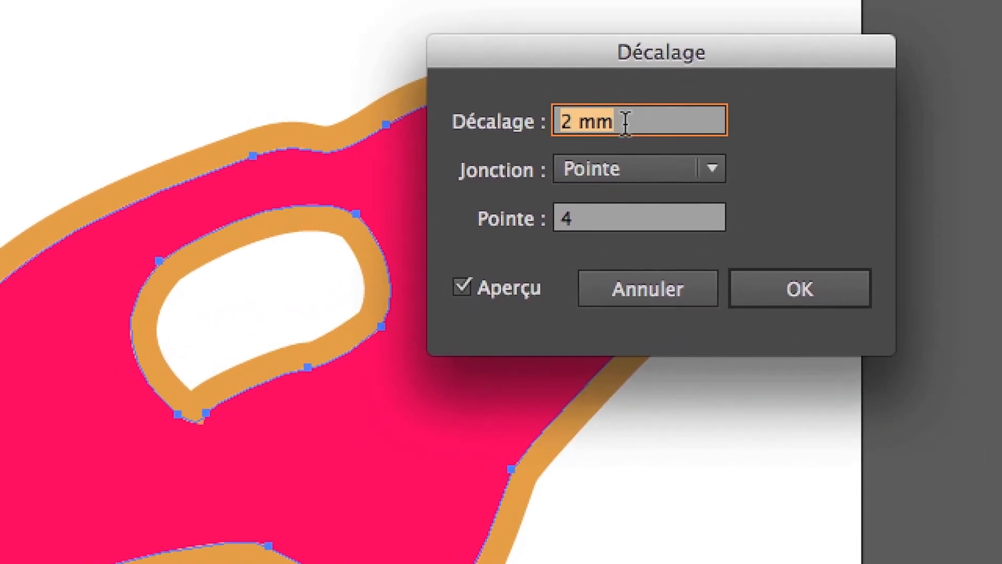
key(Up)
key(Up)
key(Up)
key(Up)
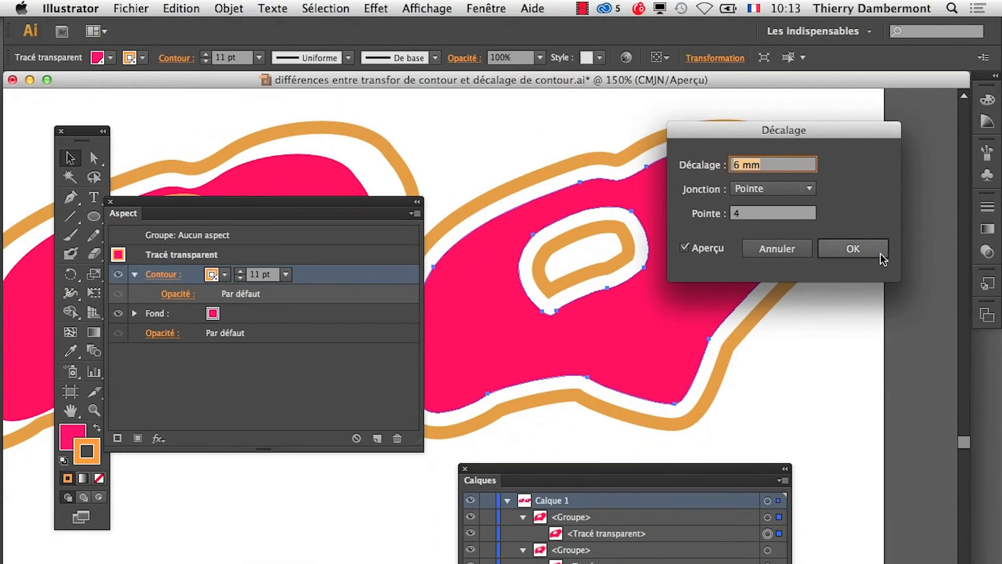
click(880, 253)
- Move the Aspect panel aside to compare both shapes' strokes, and return to the right stroke's attributes
drag(284, 209, 264, 501)
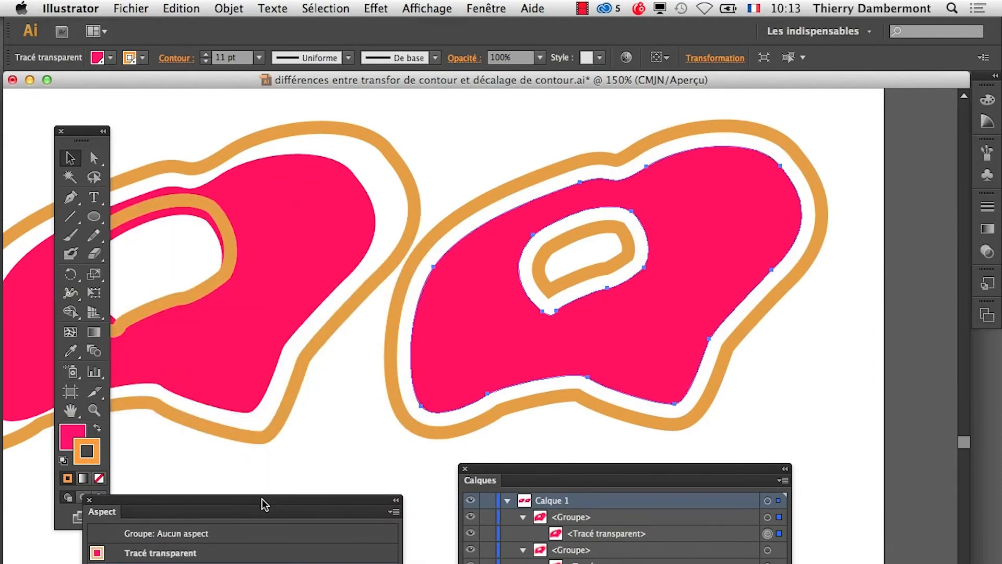
drag(412, 291, 511, 272)
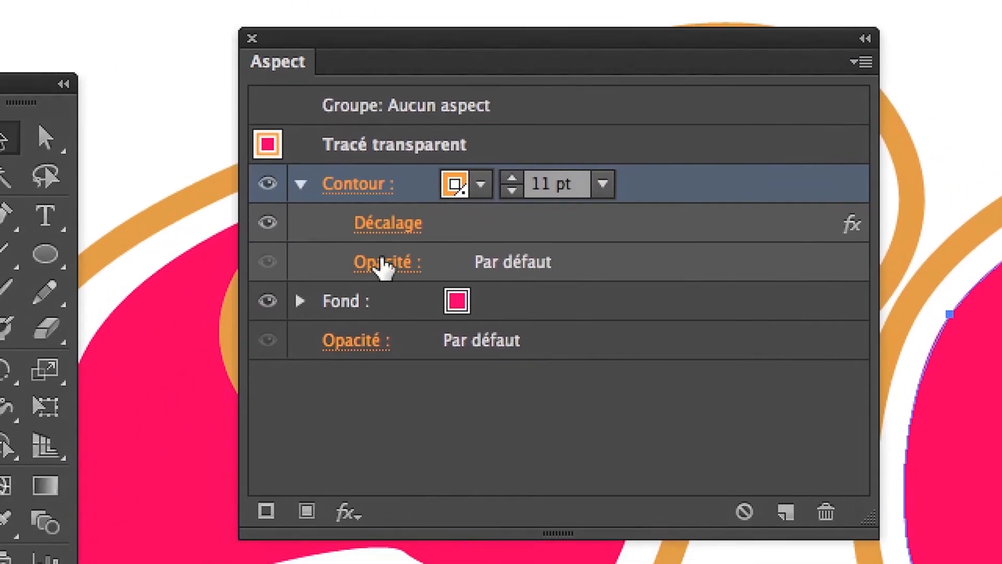
click(253, 380)
- Reopen the right stroke's Décalage effect, lower the offset to 3 mm and enable the preview
click(406, 248)
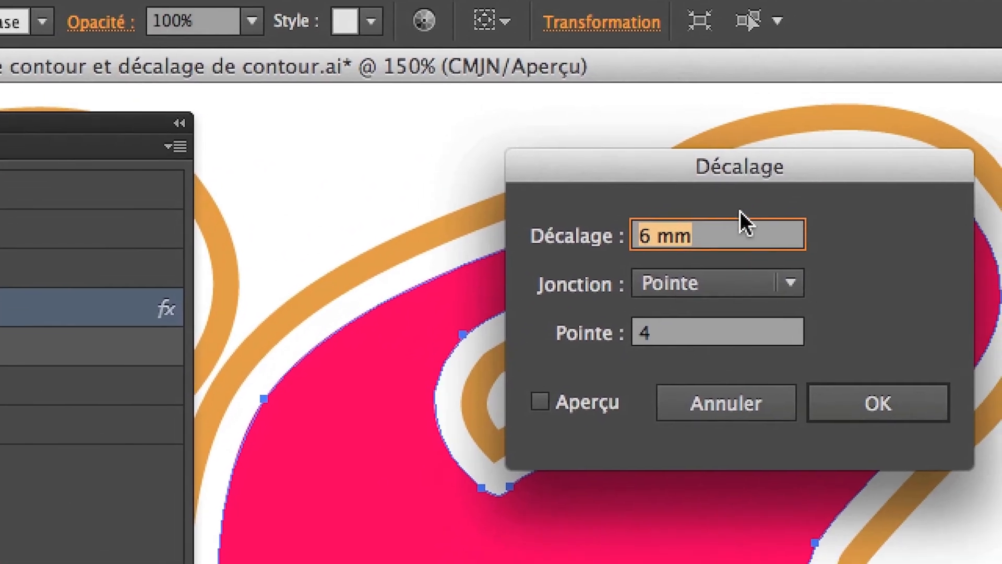
click(738, 220)
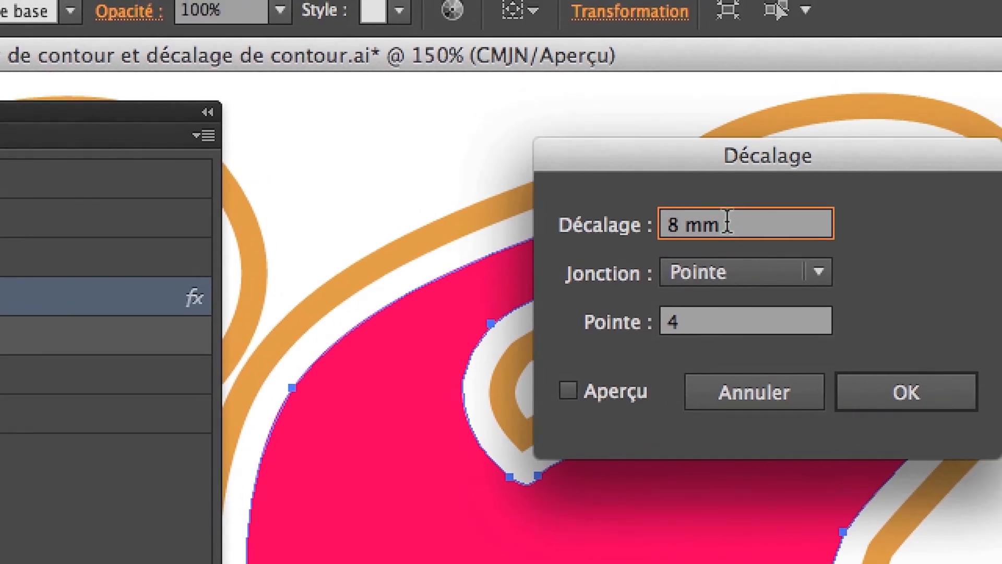
drag(727, 222, 666, 222)
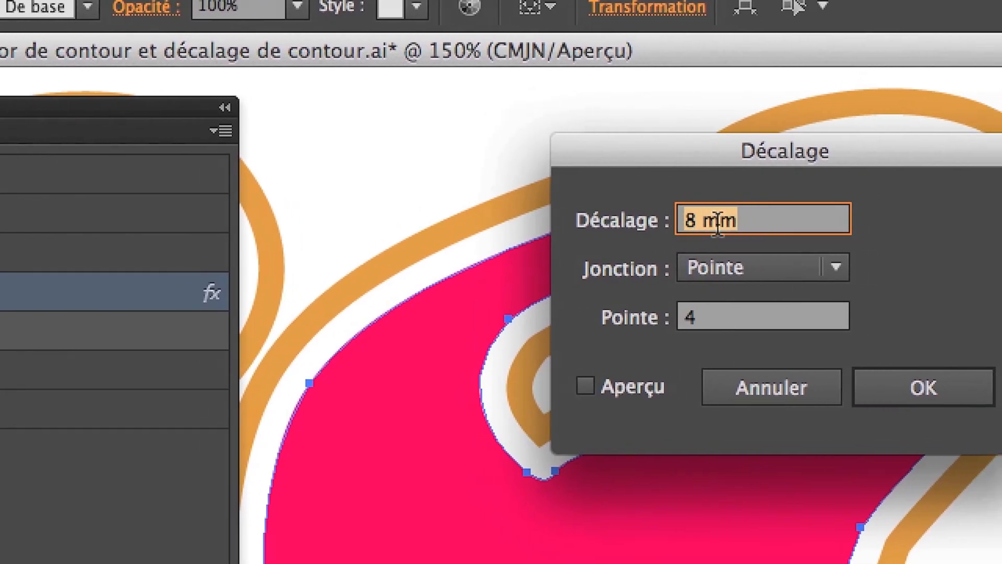
key(Down)
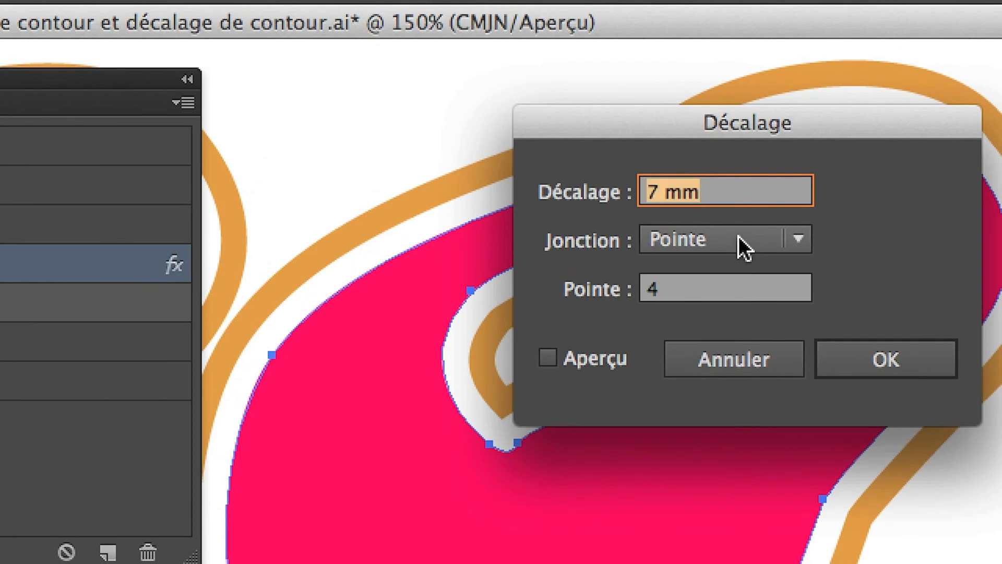
key(Down)
key(Down)
key(Down)
key(Down)
key(Down)
key(Up)
click(616, 360)
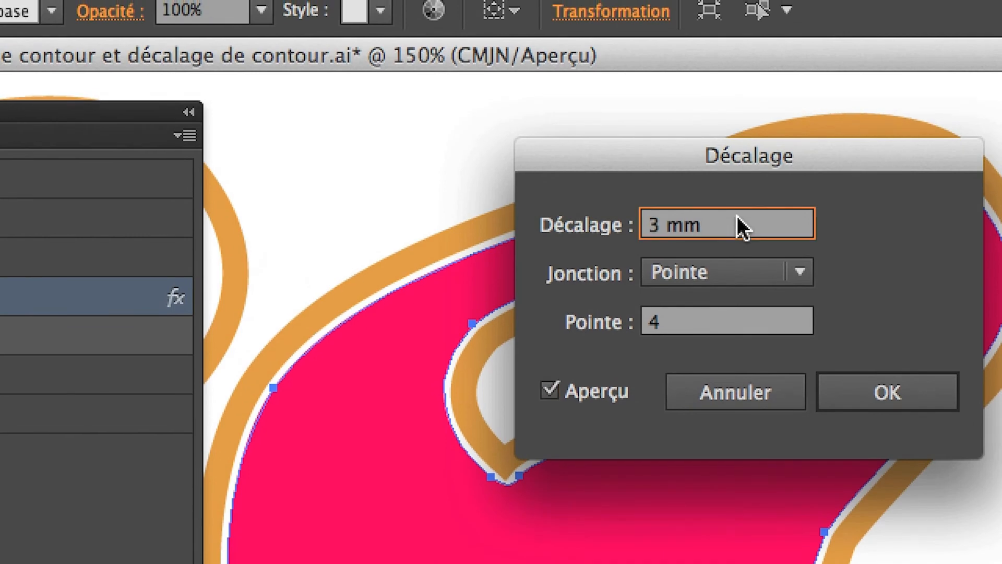
- Compare several offset distances in the preview, set the Décalage effect to 4 mm and apply it
key(Up)
key(Up)
key(Up)
key(Up)
key(Up)
key(Down)
key(Down)
key(Down)
key(Down)
key(Down)
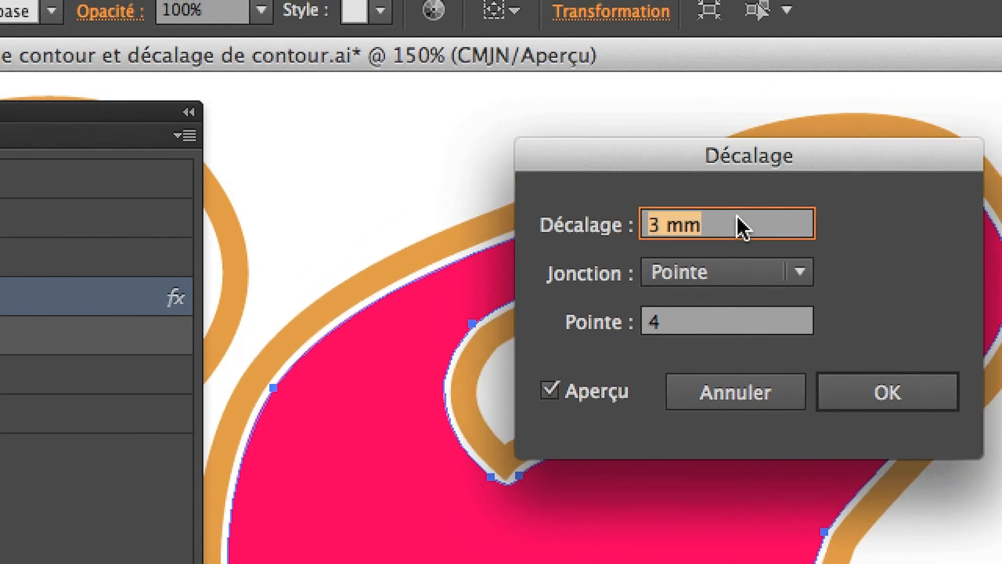
key(Up)
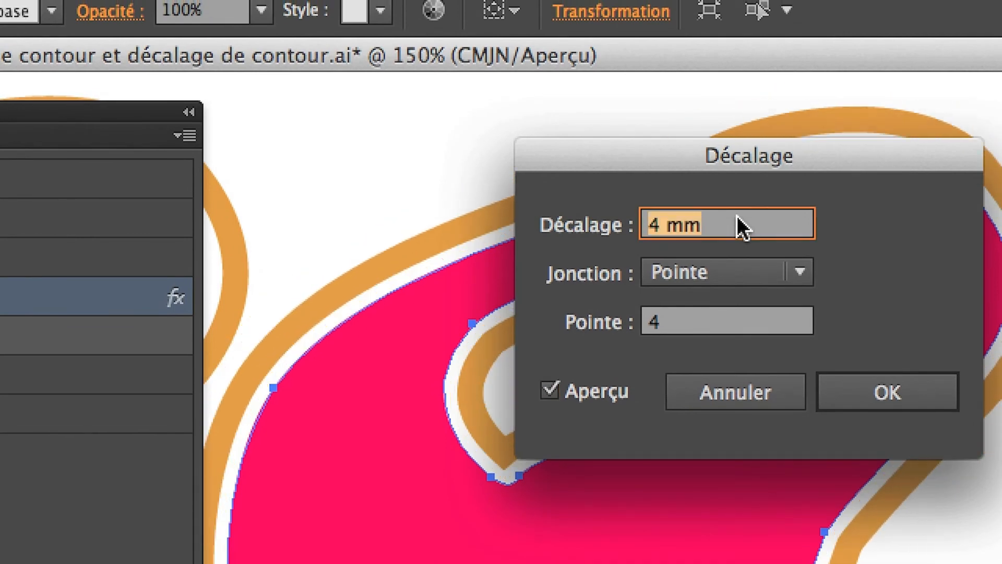
key(Down)
key(Up)
key(Down)
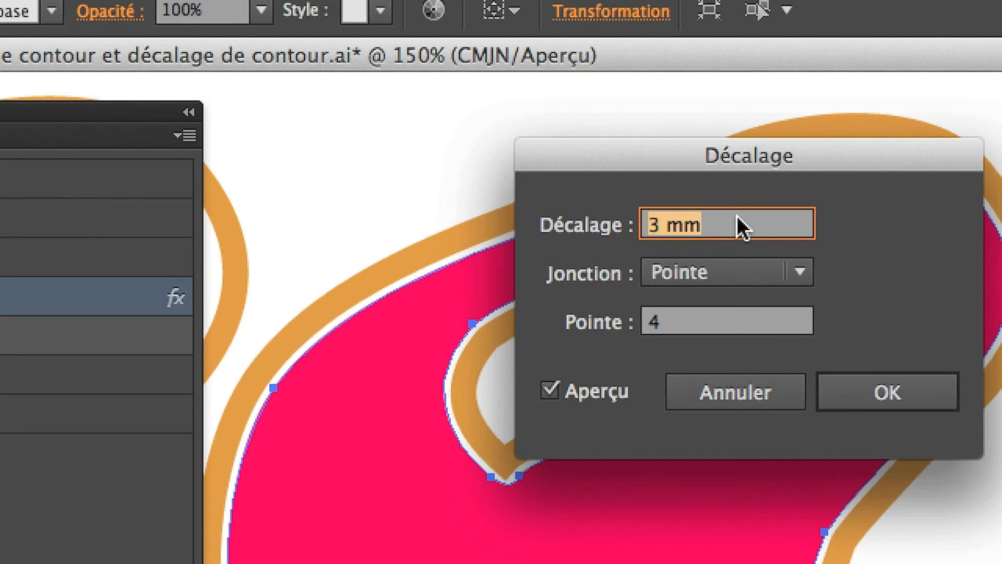
key(Up)
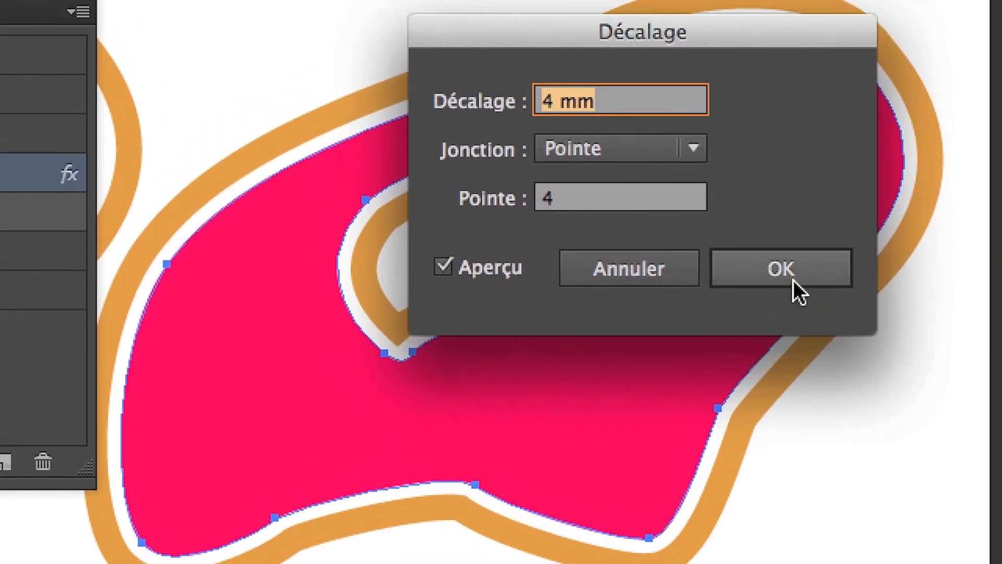
click(888, 394)
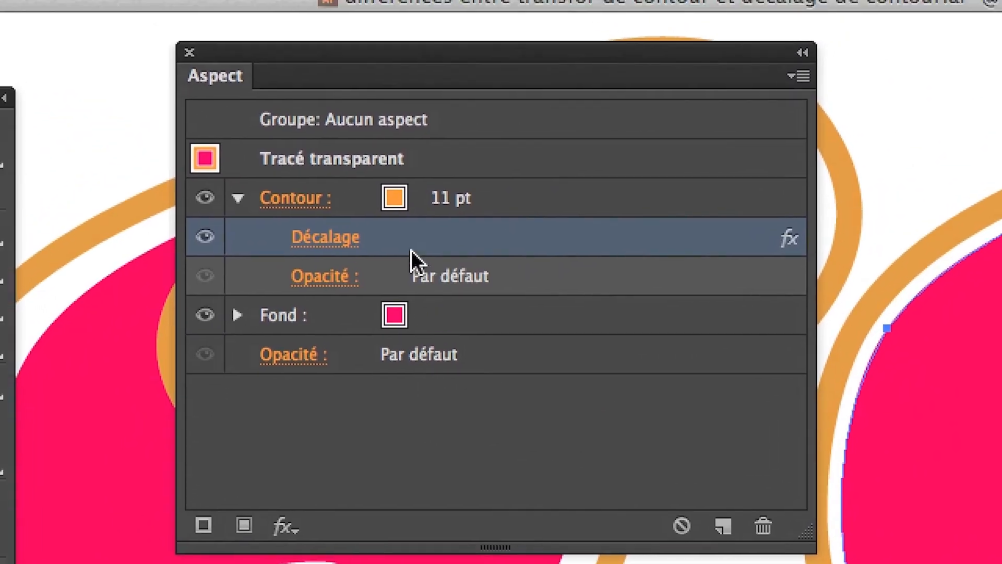
- Collapse and re-expand the right stroke's attributes to check where its Décalage effect is attached
click(238, 198)
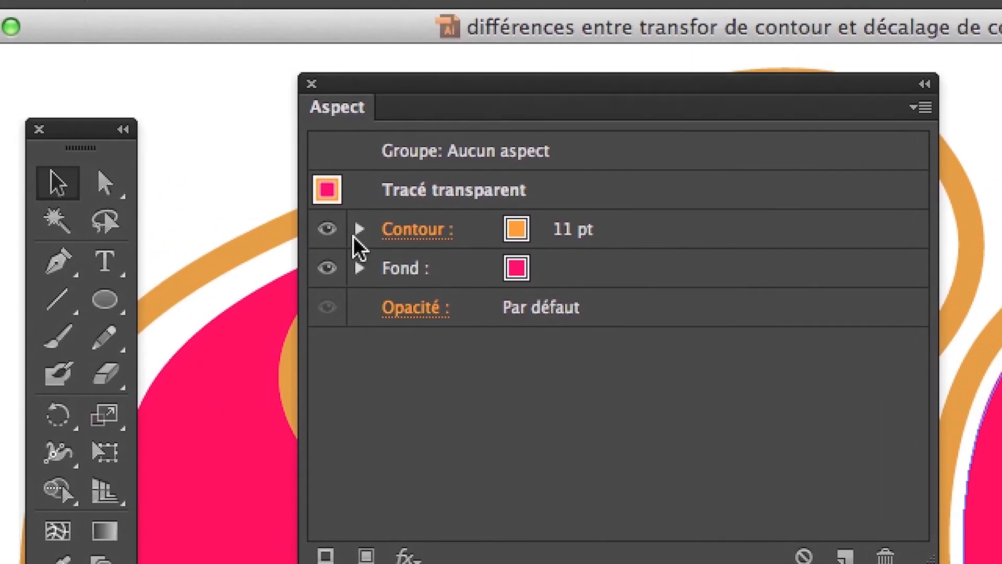
click(360, 229)
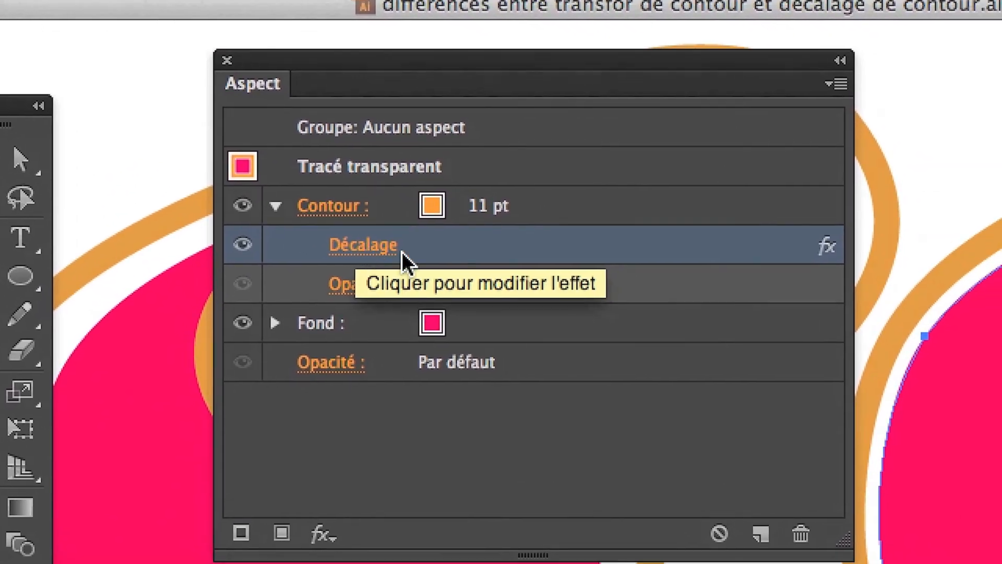
- Reopen the right stroke's Décalage effect, set the offset to -4 mm and enable the preview
click(402, 252)
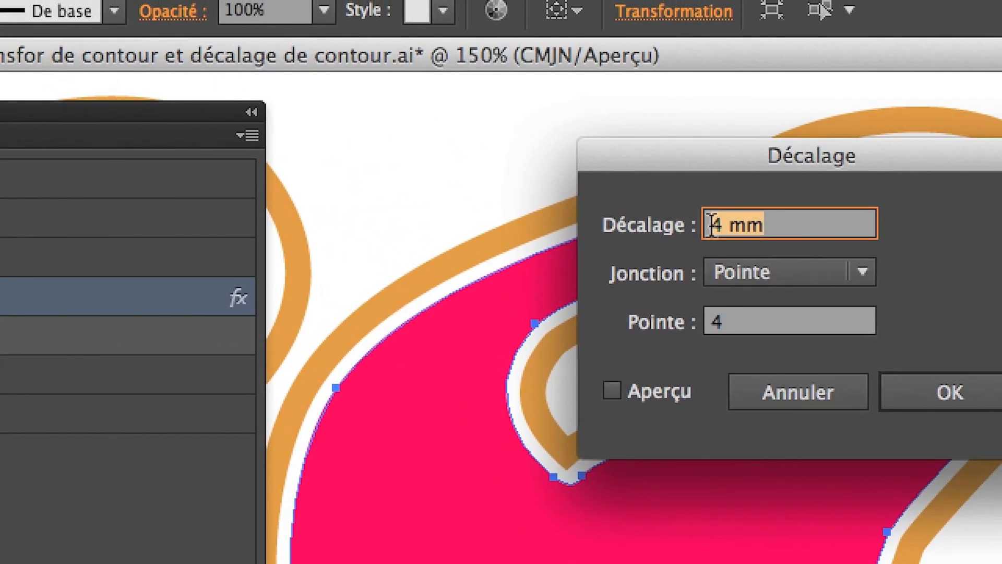
click(712, 226)
text(-)
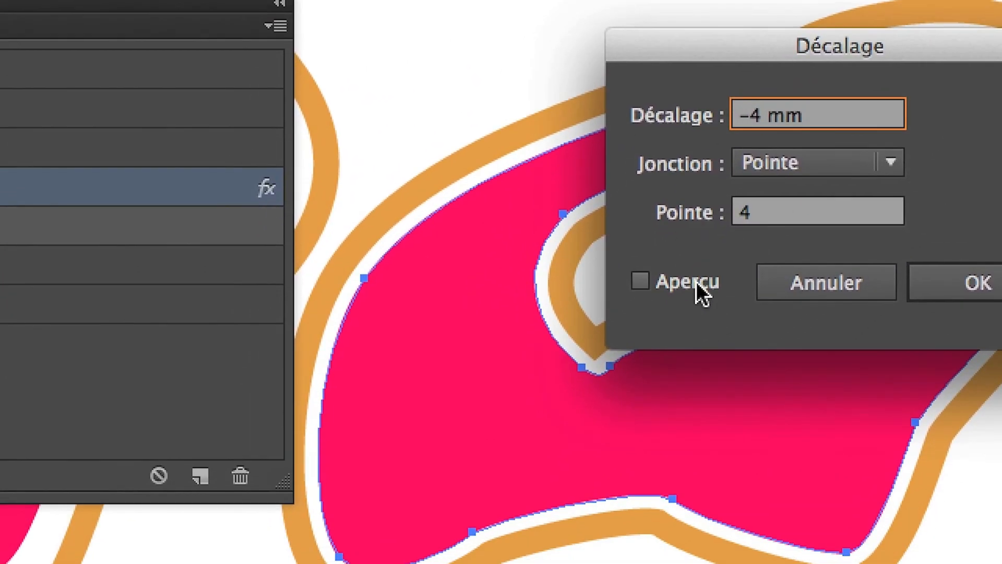
click(657, 389)
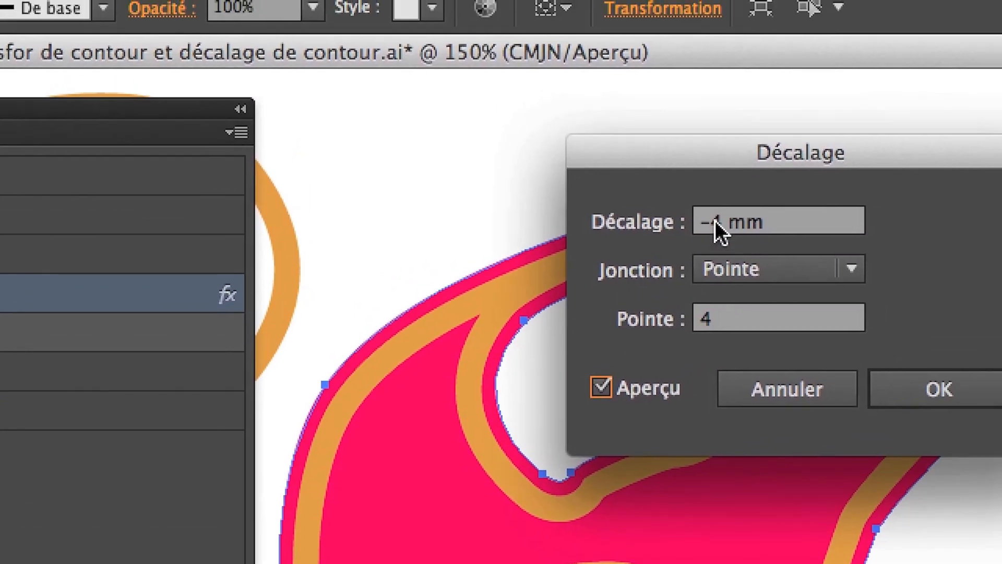
- Compare several negative offset distances in the preview, set the offset to -5 mm and move the Décalage dialog clear of the right shape
click(716, 224)
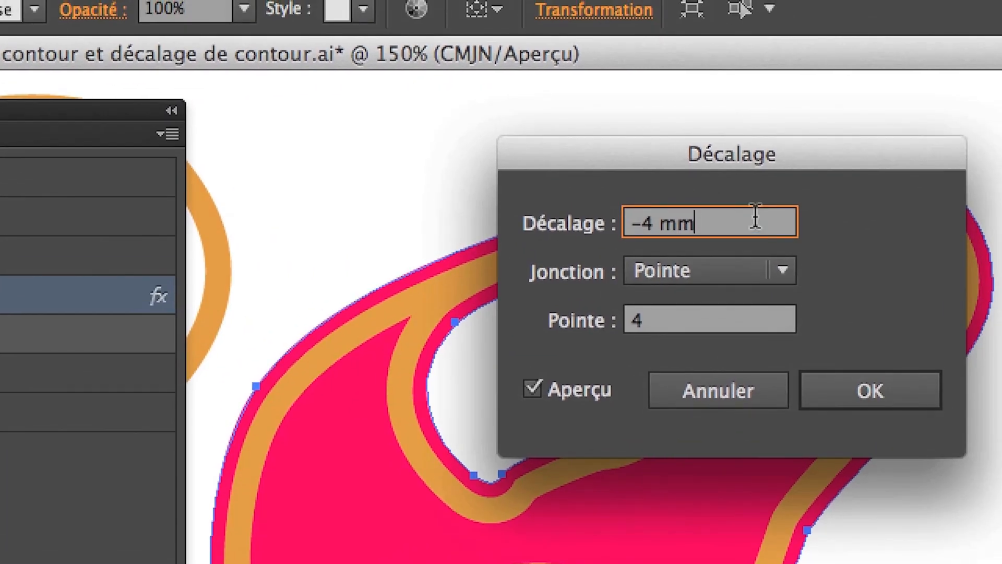
key(Down)
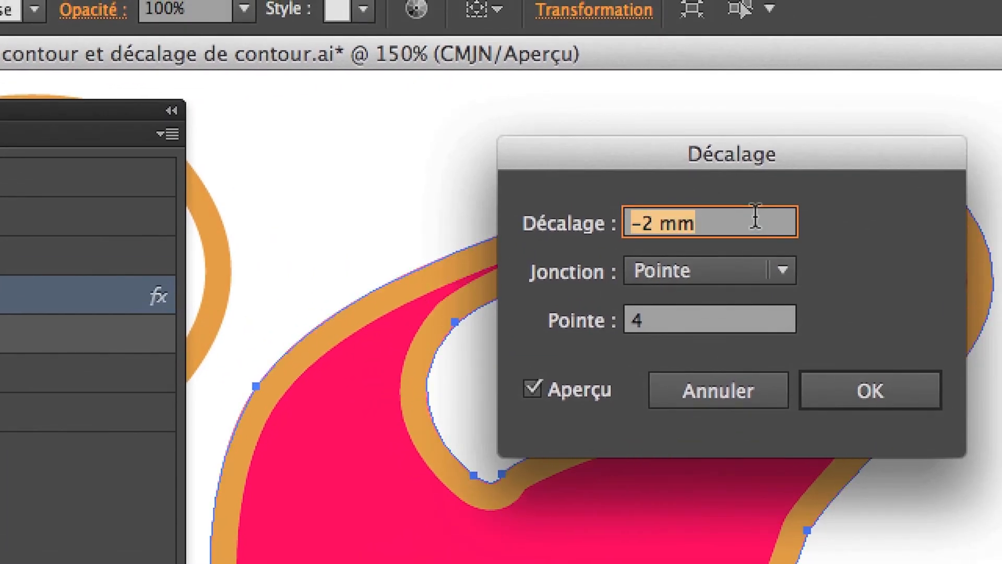
key(Up)
key(Up)
key(Up)
key(Down)
key(Down)
key(Down)
key(Down)
key(Down)
key(Down)
key(Down)
key(Down)
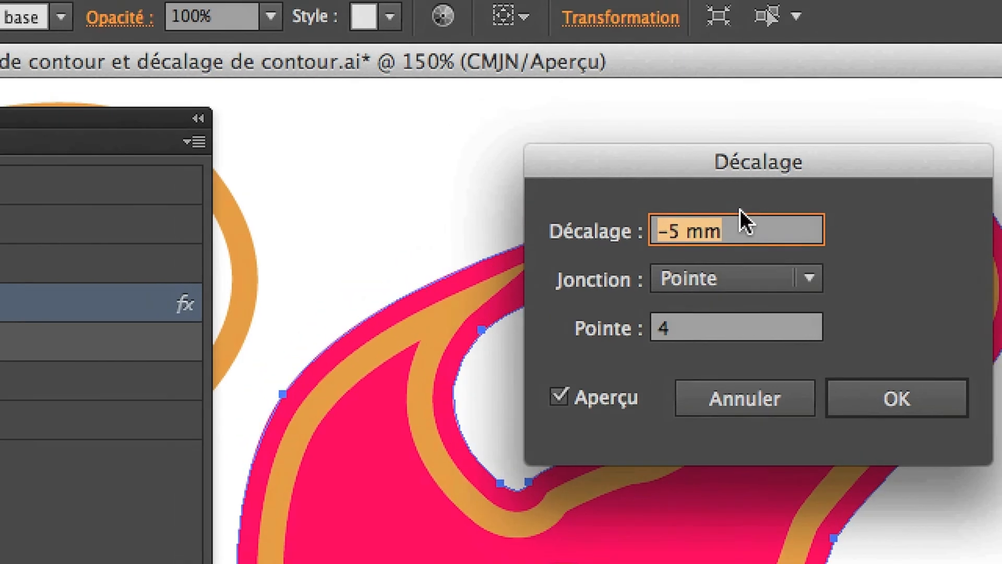
drag(693, 156, 245, 130)
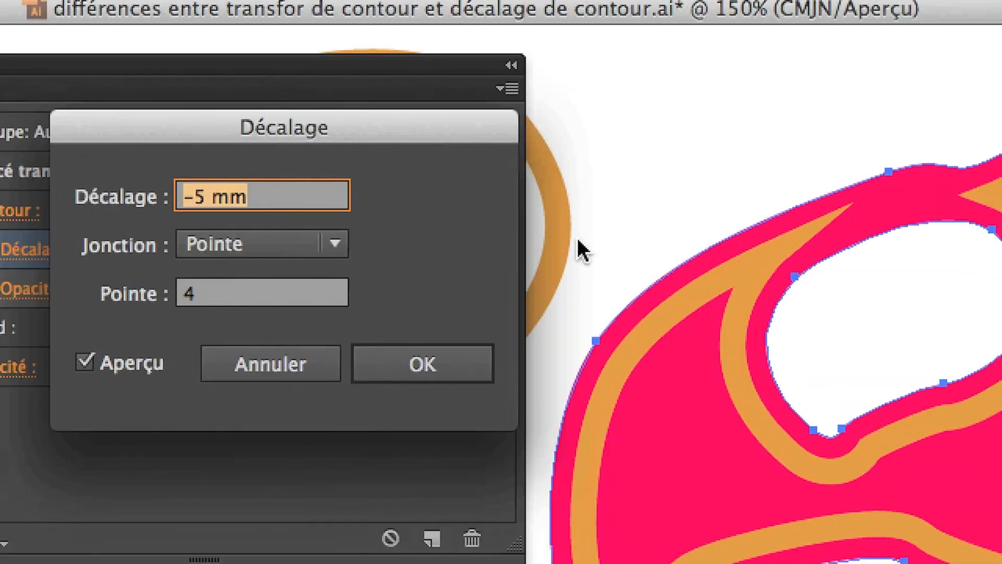